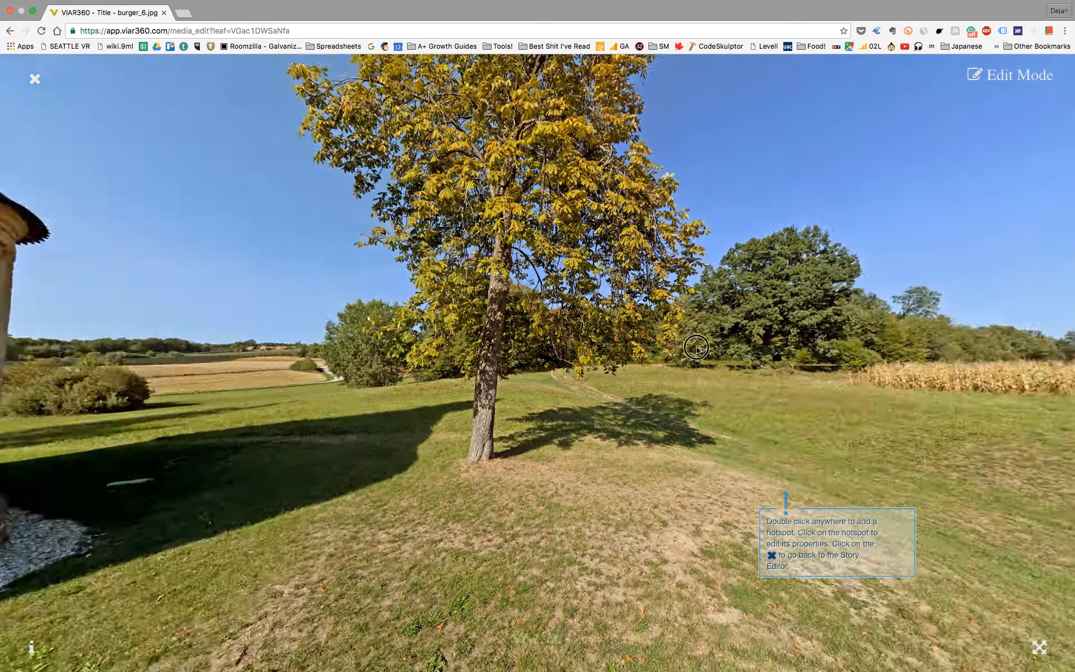
{"action": "left_click_drag", "start_coordinate": [696, 348], "coordinate": [193, 355]}
{"action": "left_click_drag", "start_coordinate": [370, 358], "coordinate": [564, 412]}
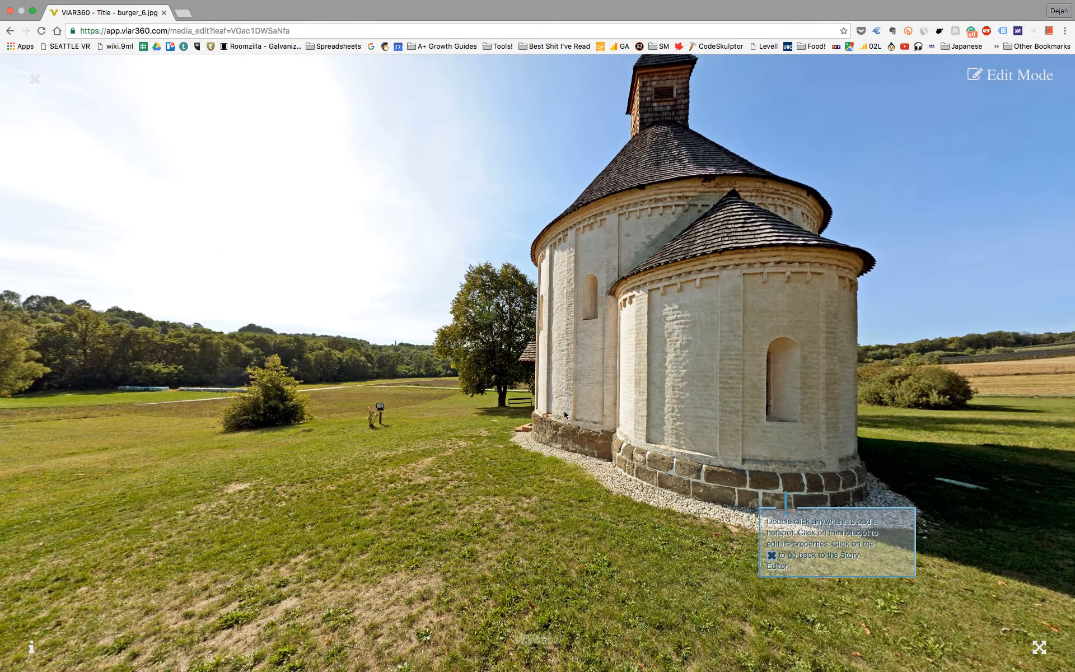
{"action": "double_click", "coordinate": [316, 334]}
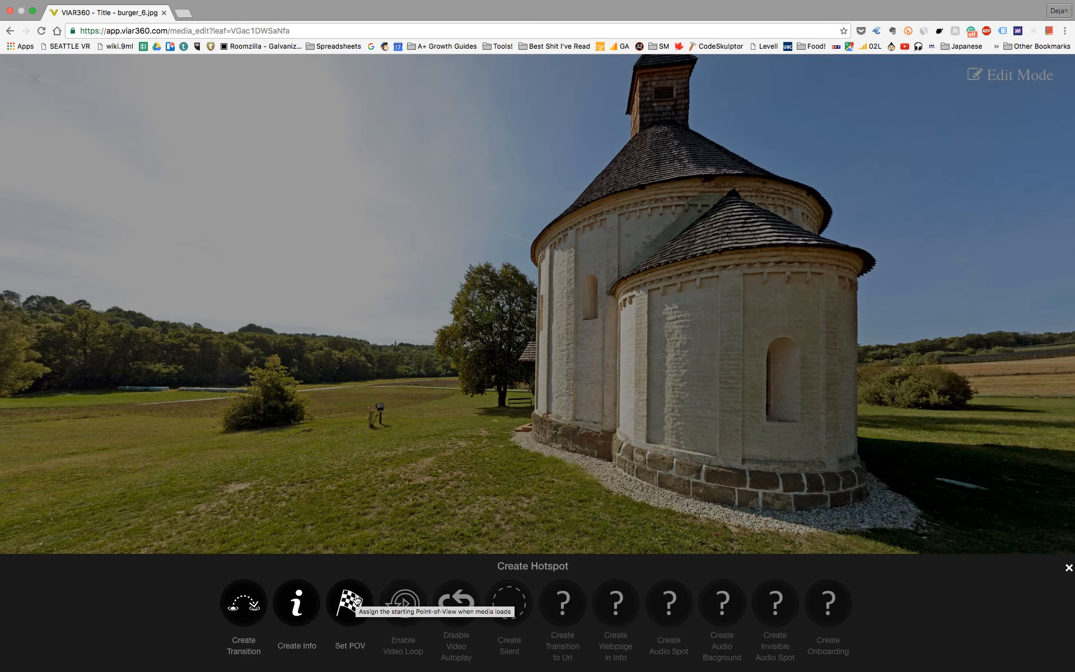
{"action": "left_click", "coordinate": [1069, 567]}
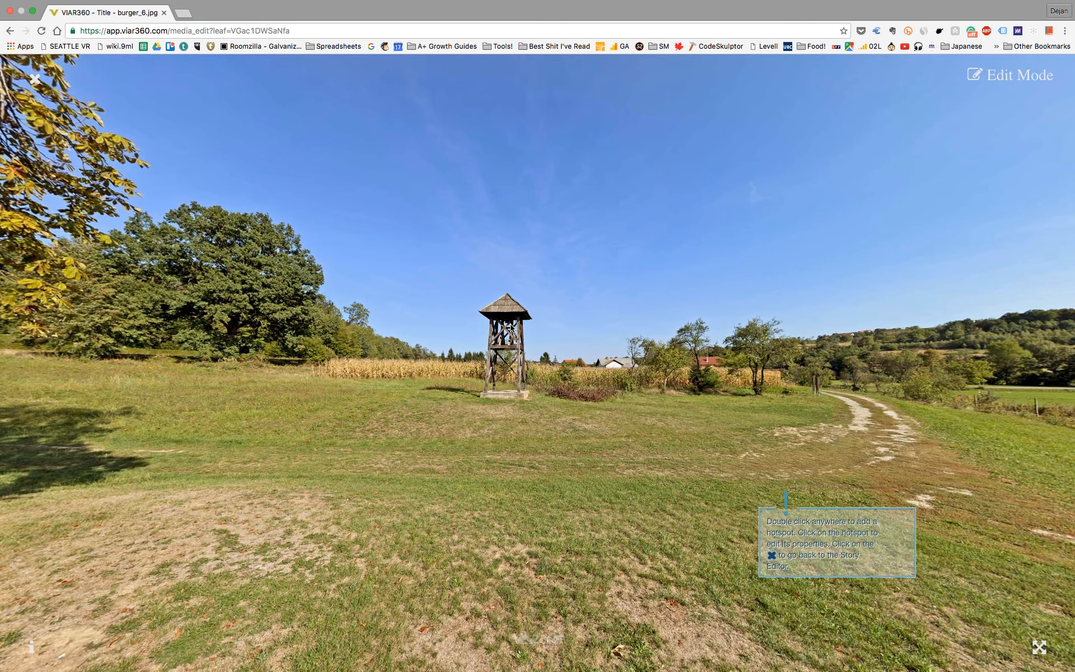
Step: Set the starting point of view on the wooden tower in the field
{"action": "double_click", "coordinate": [511, 328]}
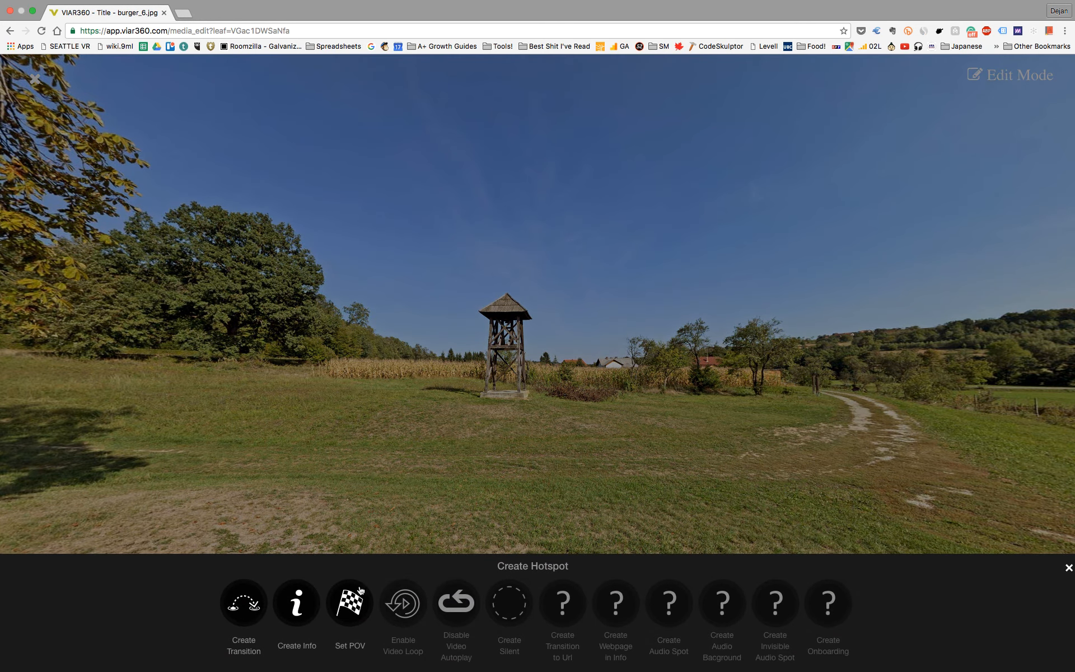
{"action": "left_click", "coordinate": [358, 595]}
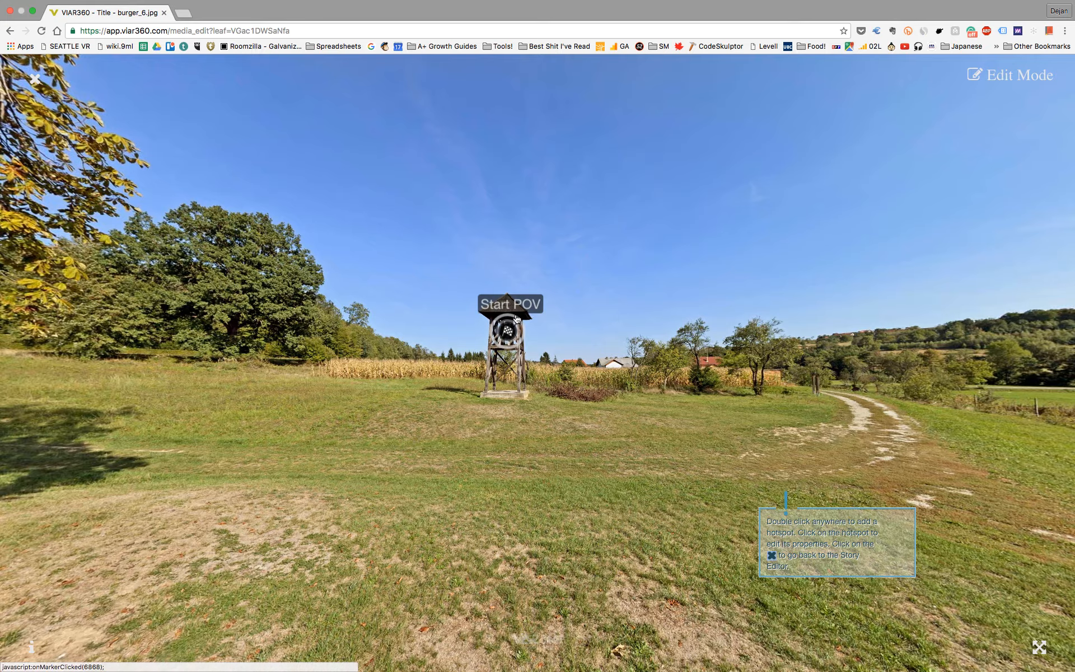
Step: Create an info hotspot in the sky beside the round church and name it "TExt box"
{"action": "left_click_drag", "start_coordinate": [167, 434], "coordinate": [674, 388]}
{"action": "left_click_drag", "start_coordinate": [283, 375], "coordinate": [615, 448]}
{"action": "left_click_drag", "start_coordinate": [284, 397], "coordinate": [566, 448]}
{"action": "left_click_drag", "start_coordinate": [170, 340], "coordinate": [165, 310]}
{"action": "double_click", "coordinate": [351, 314]}
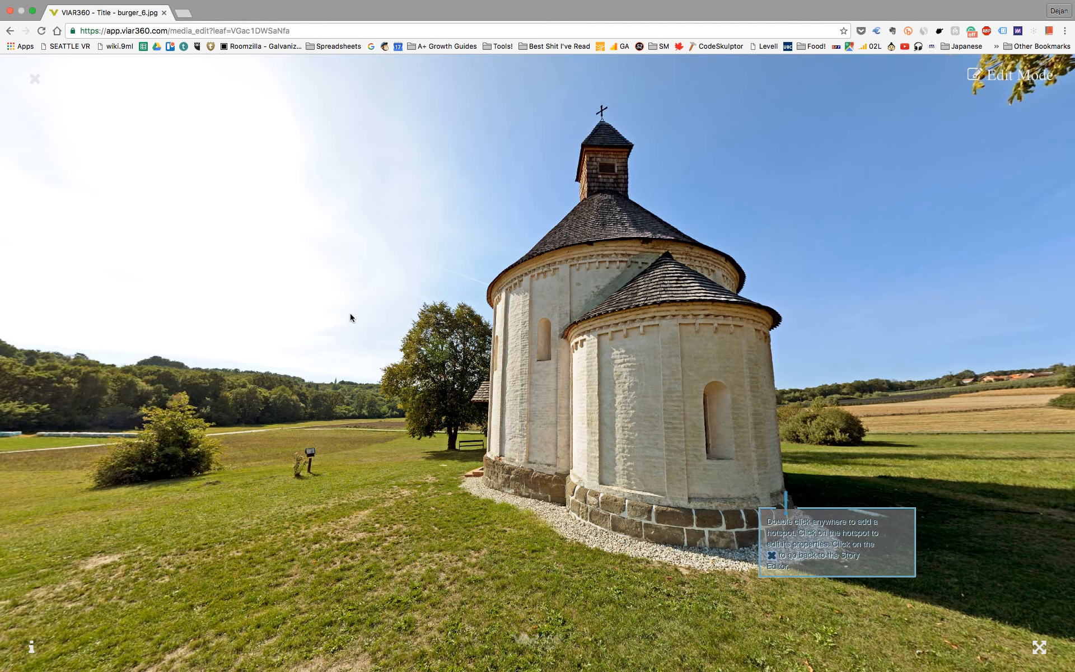
{"action": "left_click", "coordinate": [298, 602]}
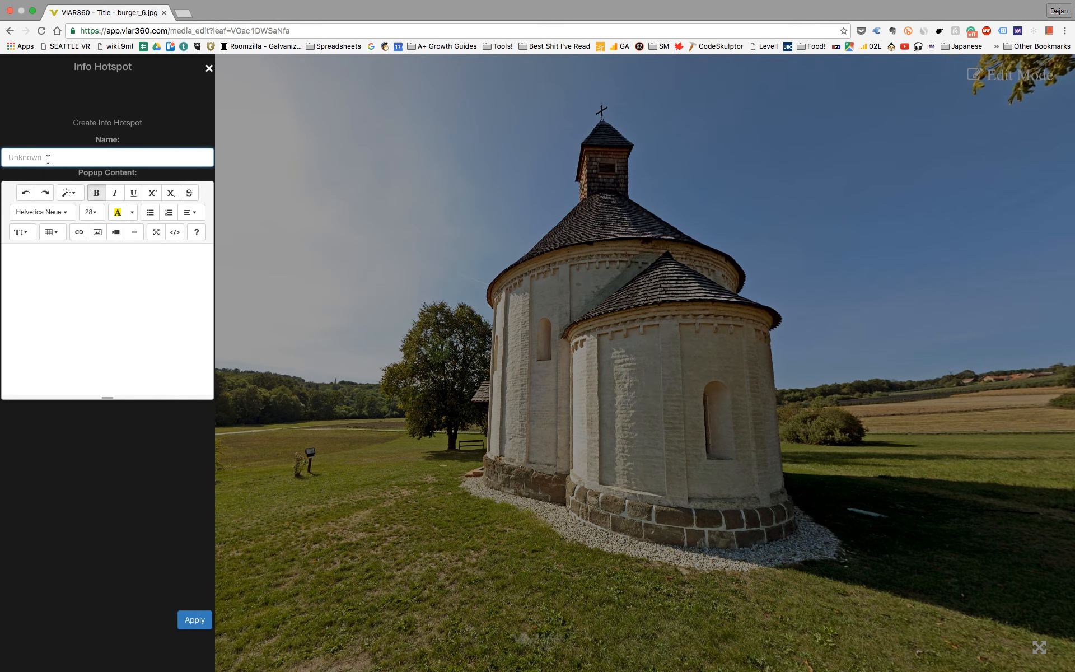
{"action": "type", "text": "TExt box"}
Step: Enter "Howdy tutorial!" as the info hotspot's popup content
{"action": "left_click", "coordinate": [29, 259]}
{"action": "type", "text": "Howdy "}
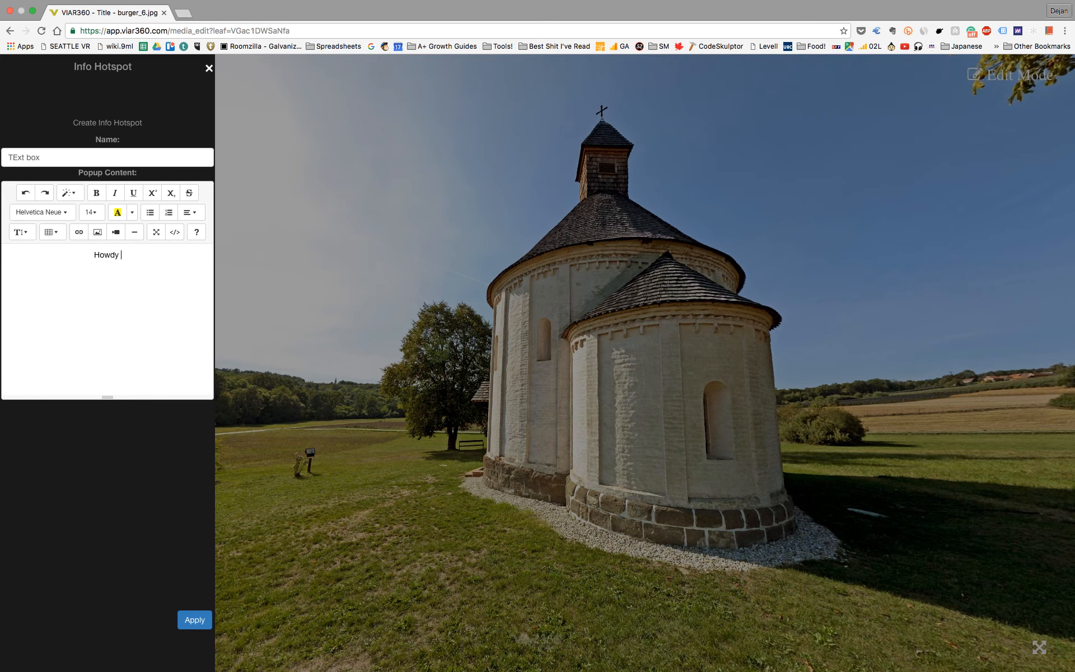
{"action": "type", "text": "tutorial!"}
Step: Insert an image into the popup content from the copied image URL and apply the info hotspot
{"action": "left_click", "coordinate": [97, 232]}
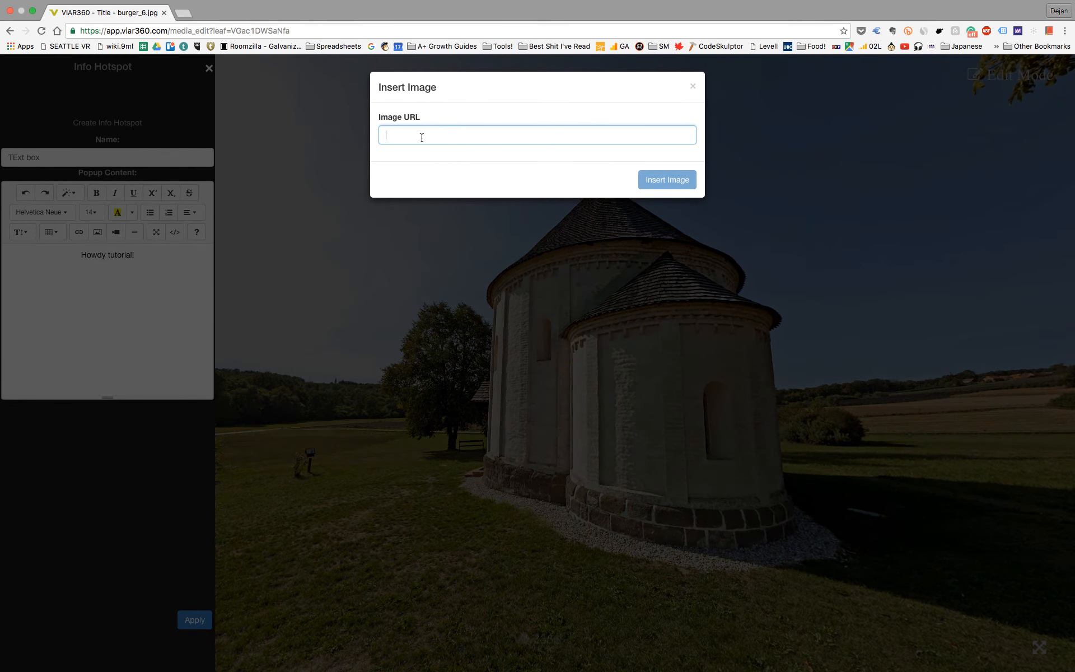
{"action": "type", "text": "cheers"}
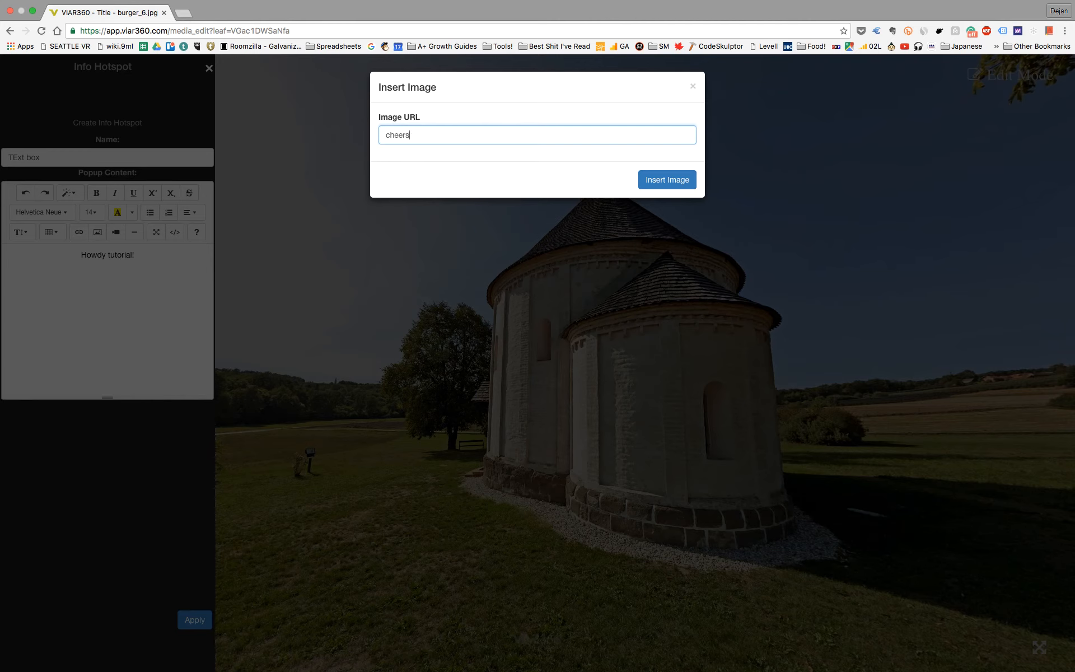
{"action": "key", "text": "super+a"}
{"action": "type", "text": "http://33.media.tumblr.com/tumblr_mf6tbaQO5x1qlyey2.gif"}
{"action": "left_click", "coordinate": [667, 180]}
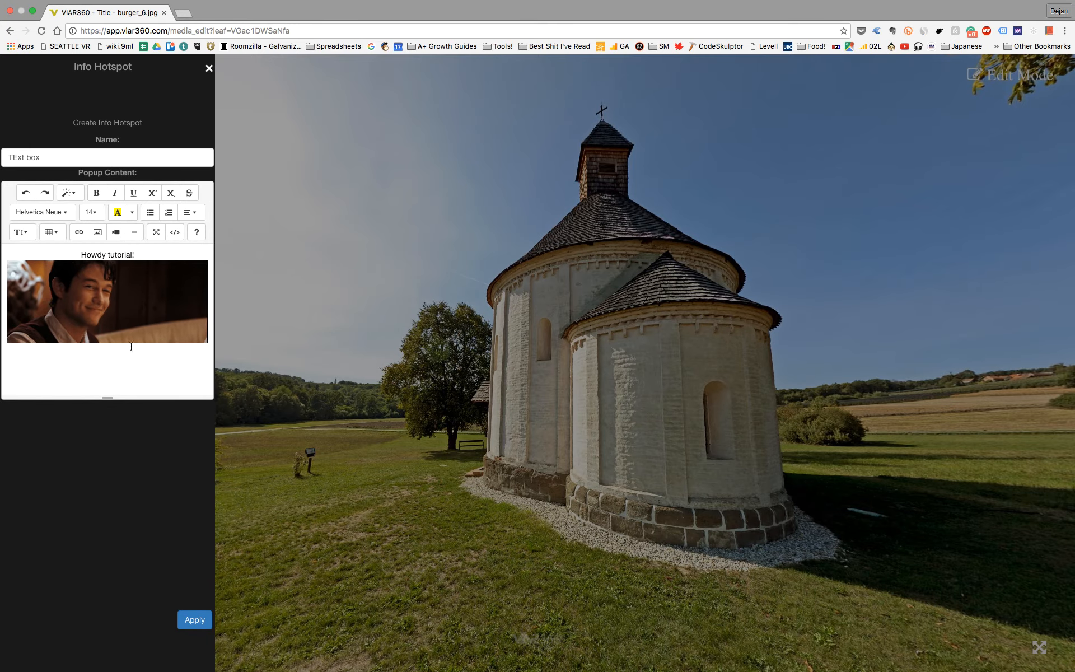
{"action": "left_click", "coordinate": [194, 620]}
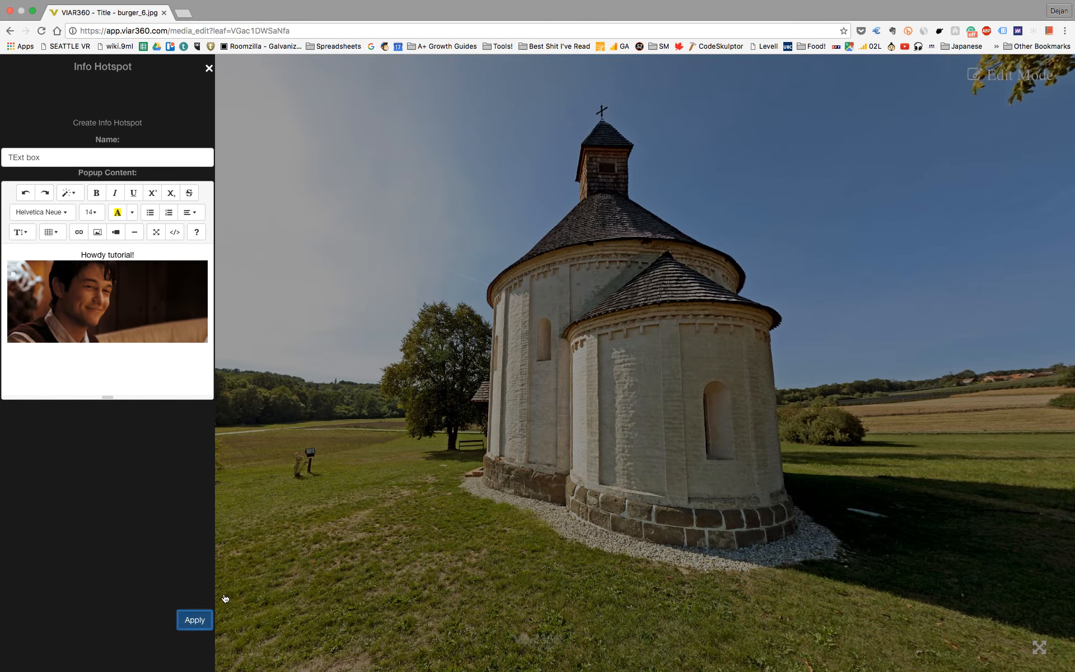
{"action": "left_click_drag", "start_coordinate": [523, 487], "coordinate": [612, 424]}
{"action": "left_click_drag", "start_coordinate": [550, 383], "coordinate": [348, 401]}
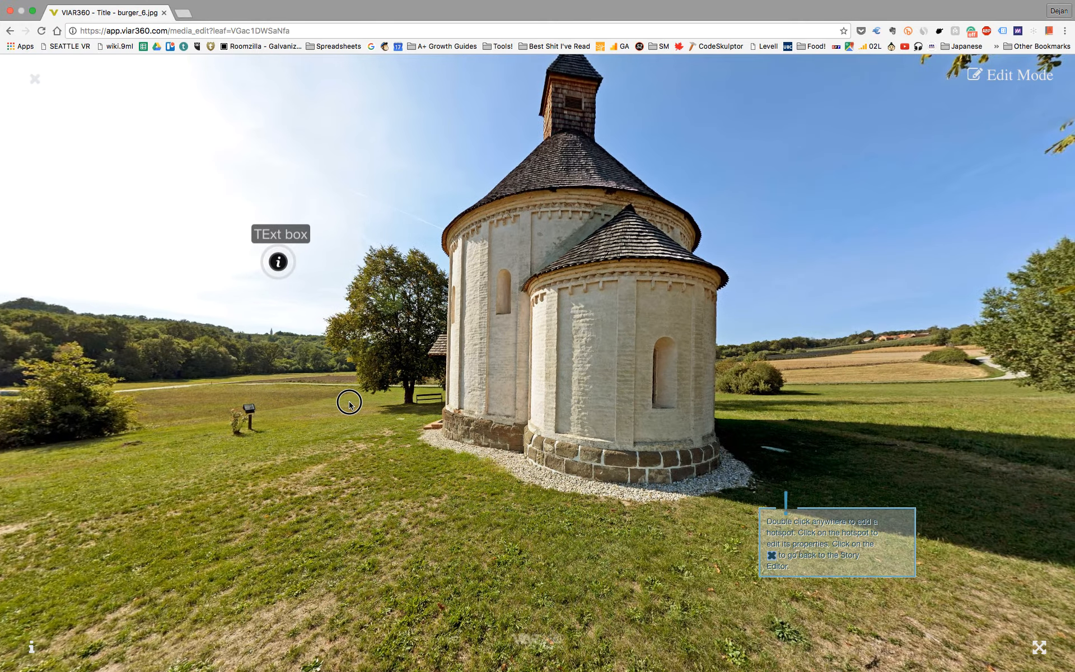
{"action": "left_click_drag", "start_coordinate": [598, 391], "coordinate": [604, 269]}
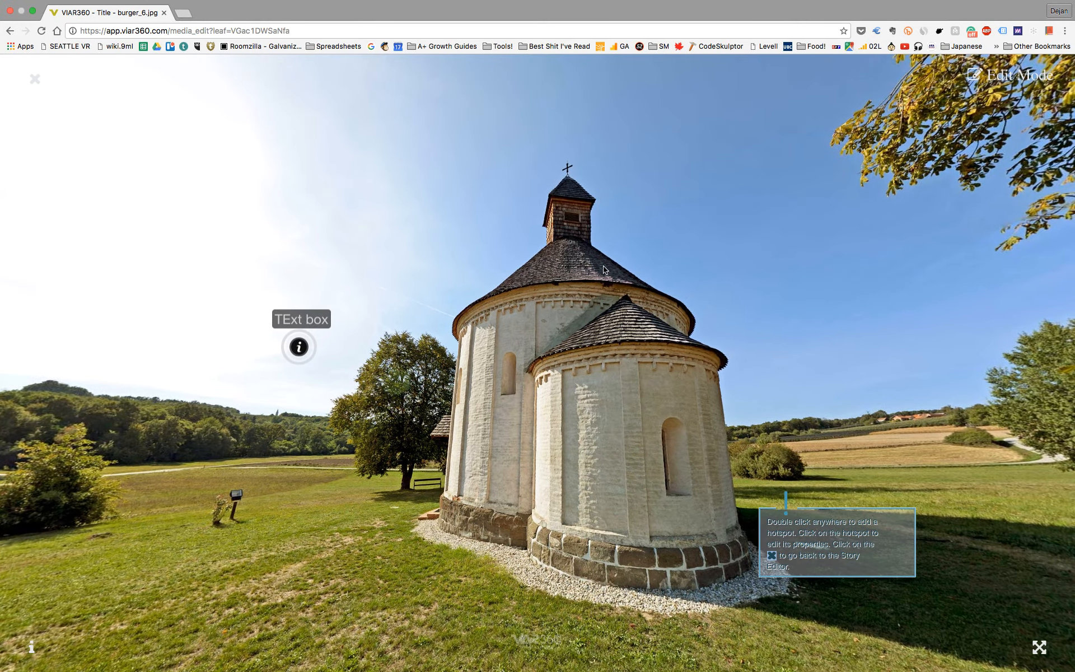
{"action": "double_click", "coordinate": [224, 397]}
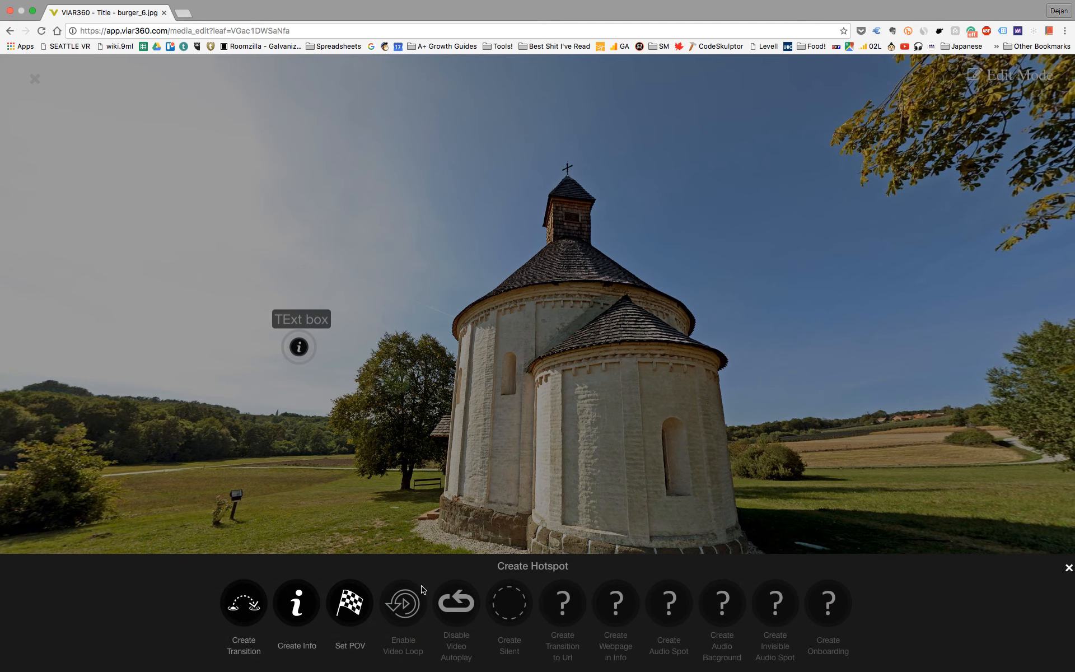
{"action": "left_click", "coordinate": [242, 608]}
{"action": "left_click", "coordinate": [107, 160]}
{"action": "type", "text": "Transition to another image"}
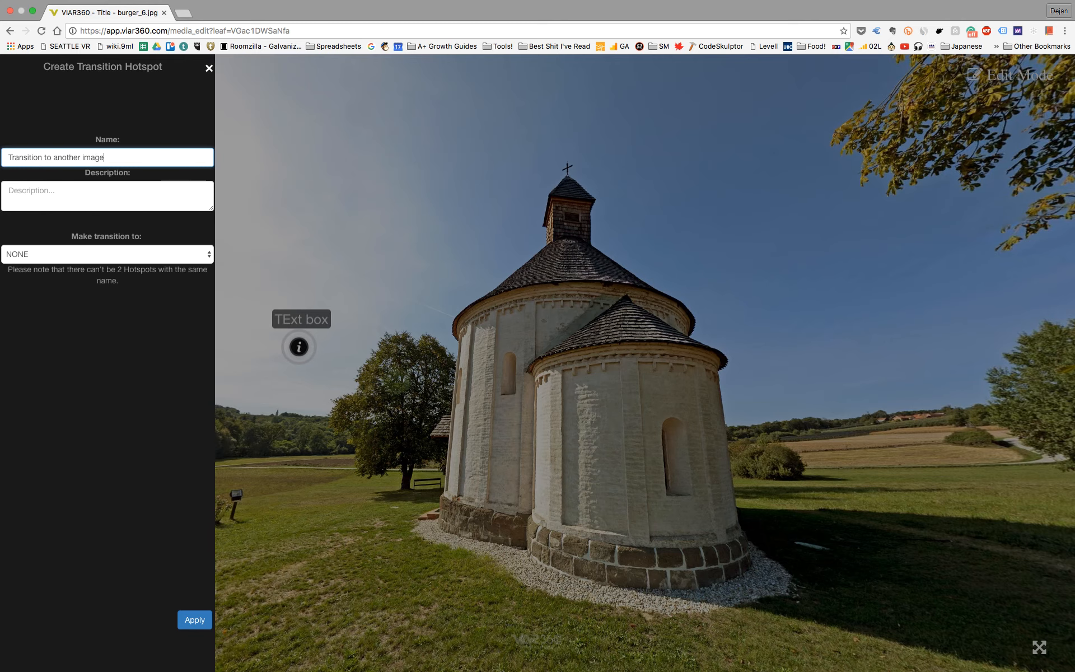
{"action": "scroll", "coordinate": [89, 186], "scroll_direction": "left", "scroll_amount": 5}
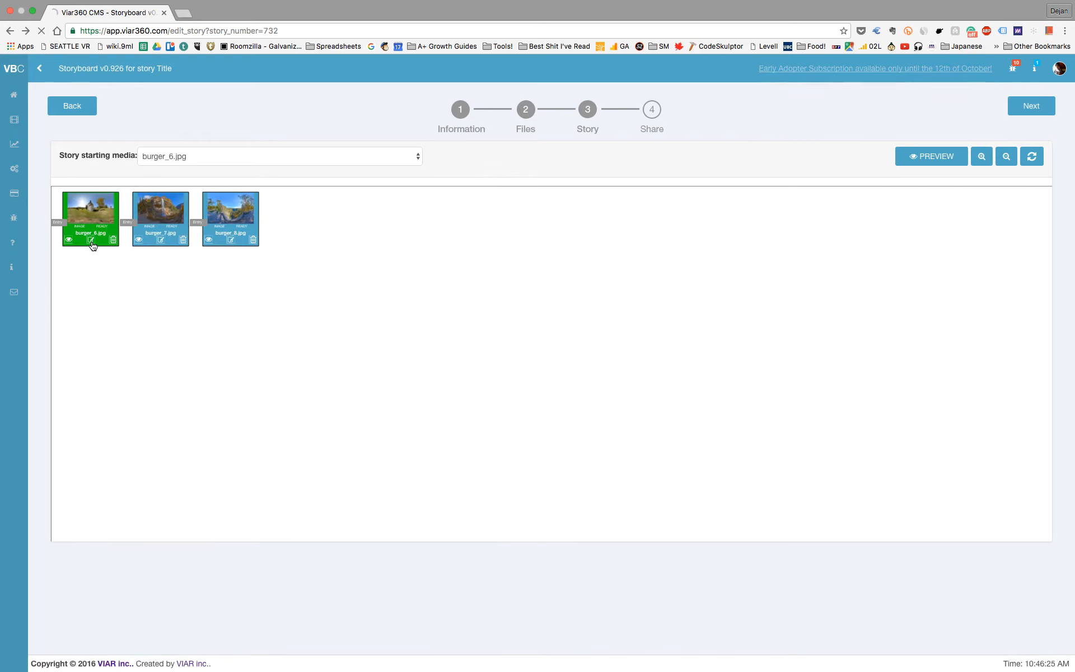
{"action": "left_click", "coordinate": [91, 240]}
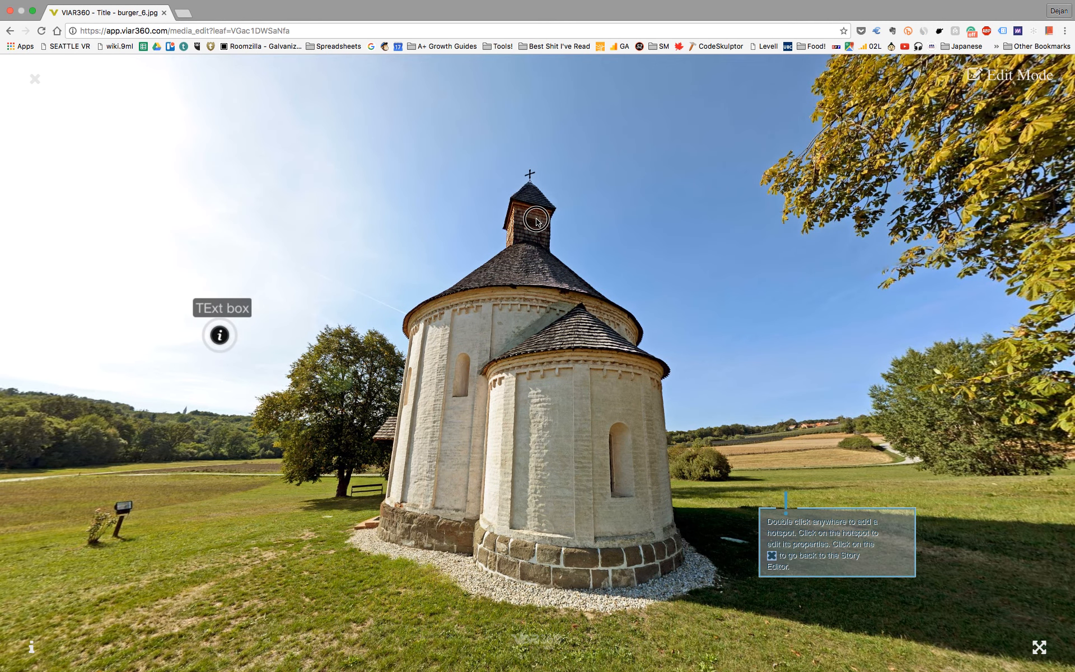
Step: Start a transition hotspot on the church's steeple, named "Transition to another image"
{"action": "double_click", "coordinate": [375, 351]}
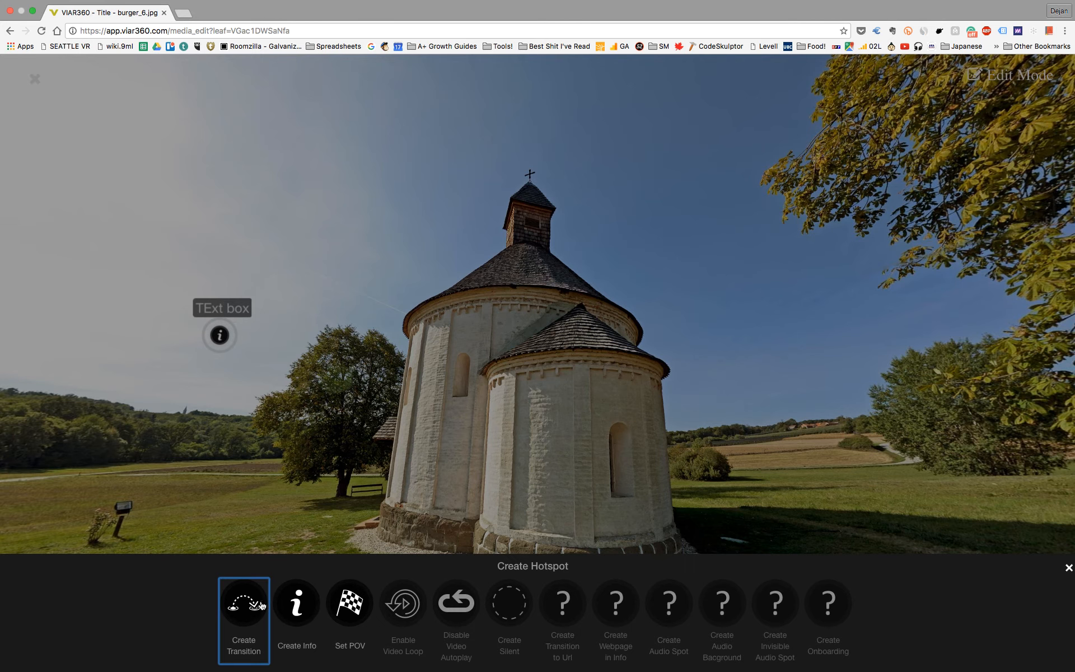
{"action": "left_click", "coordinate": [258, 609]}
{"action": "type", "text": "Tr"}
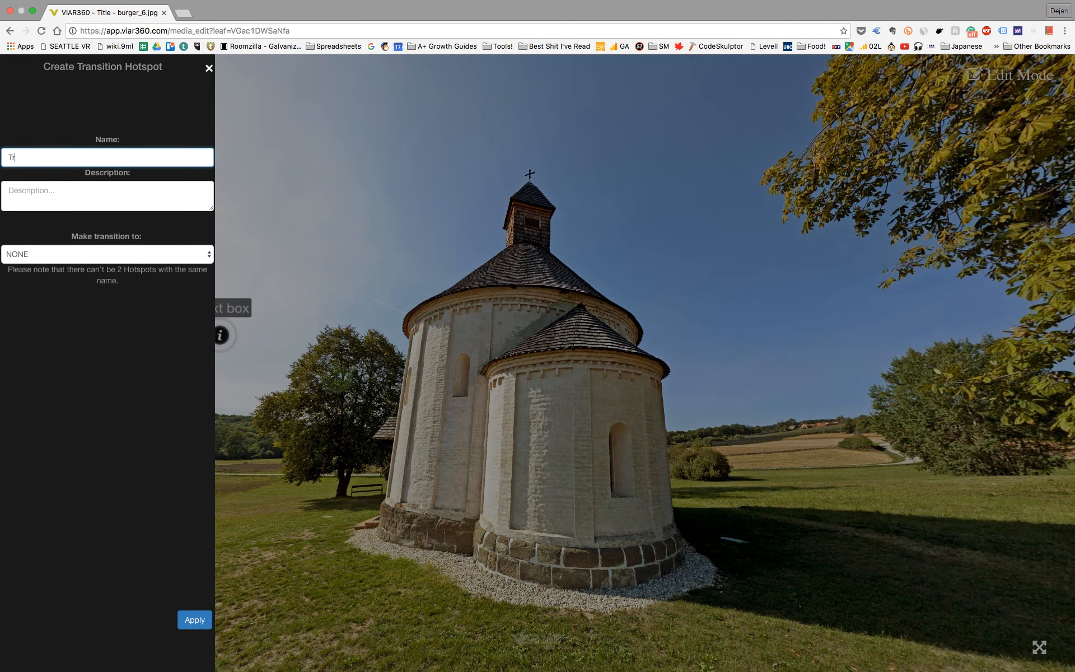
{"action": "type", "text": "ansition to another image"}
Step: Make the hotspot transition to burger_8.jpg, extend its name to "Transition to another image 8" and apply it
{"action": "left_click", "coordinate": [210, 257]}
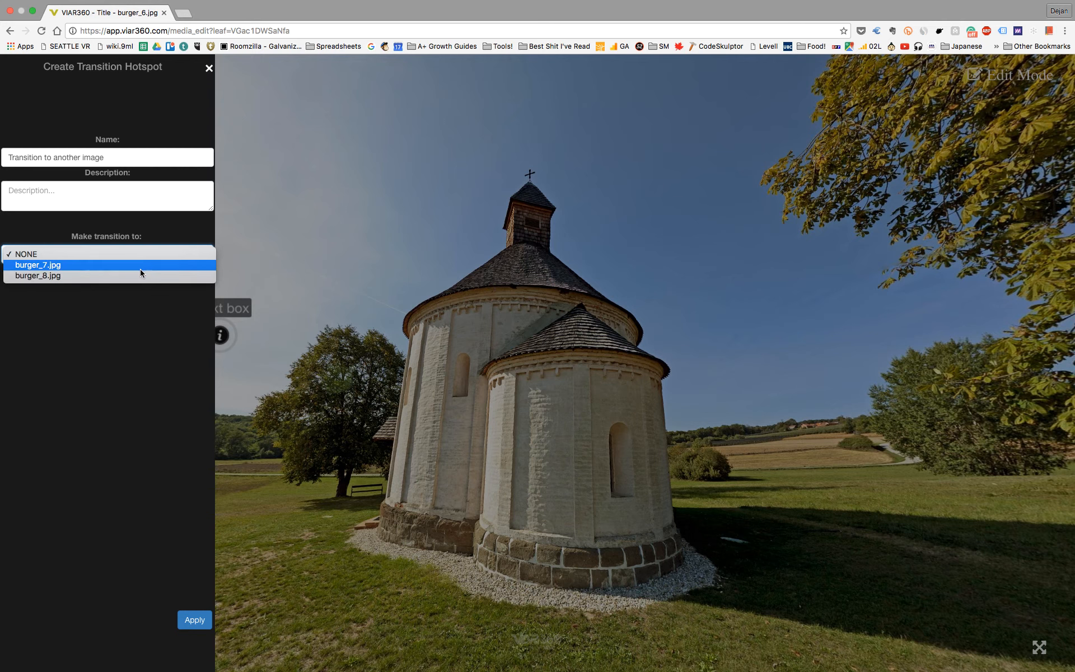
{"action": "left_click", "coordinate": [35, 275]}
{"action": "left_click", "coordinate": [136, 157]}
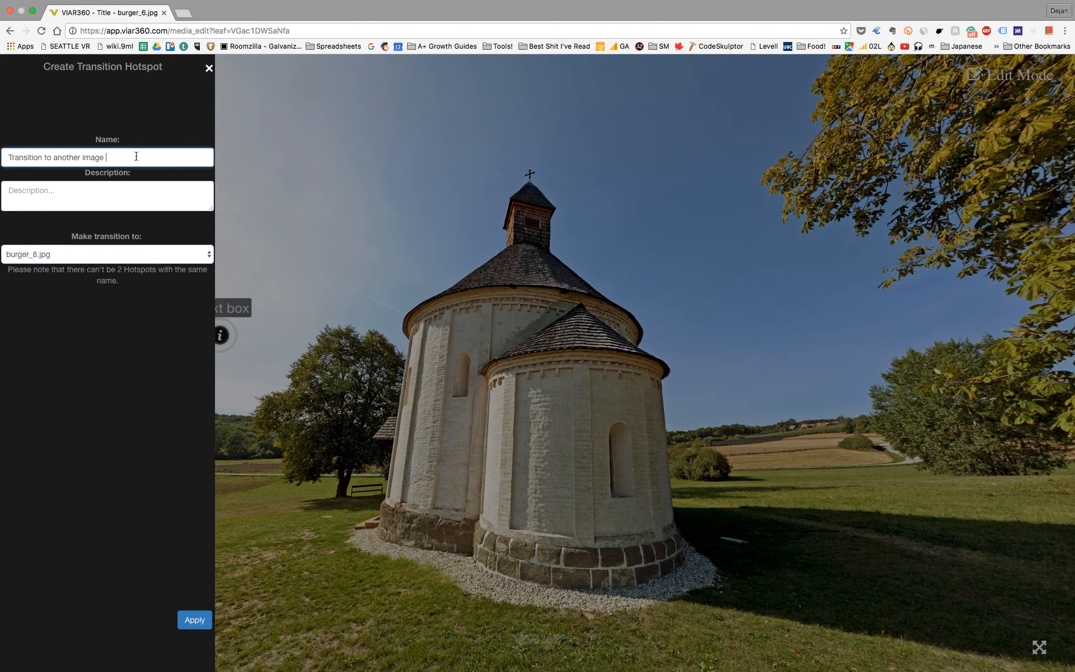
{"action": "left_click", "coordinate": [203, 620]}
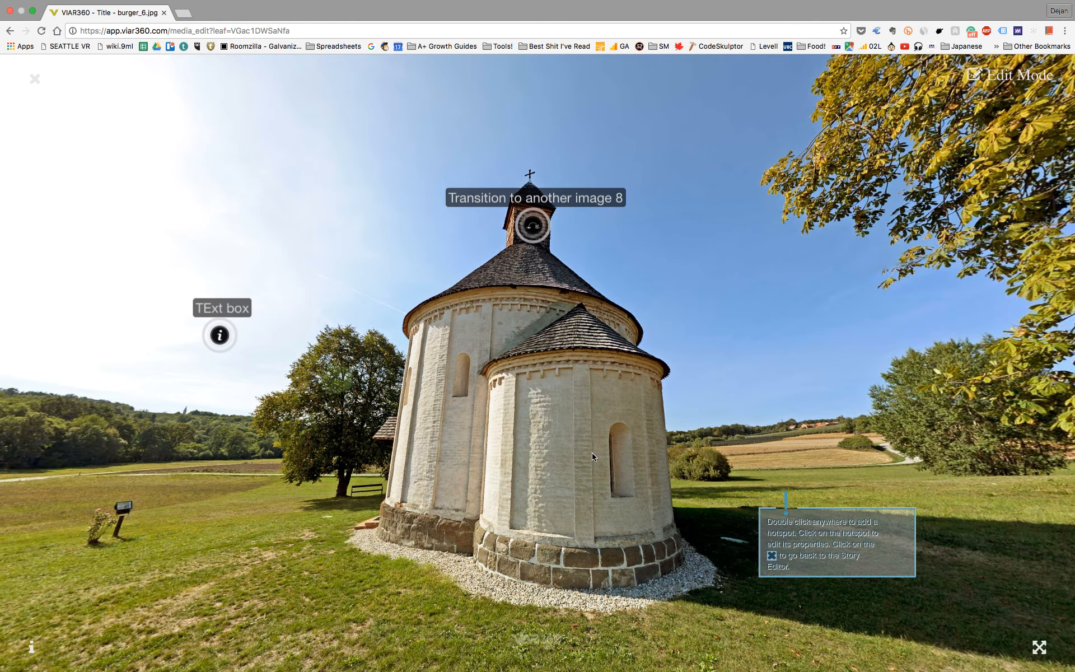
Step: Create a transition hotspot named "T to image 7" on the yellow-leaved tree, leaving its destination as NONE
{"action": "left_click_drag", "start_coordinate": [592, 453], "coordinate": [578, 368]}
{"action": "left_click_drag", "start_coordinate": [652, 373], "coordinate": [512, 391]}
{"action": "left_click_drag", "start_coordinate": [705, 343], "coordinate": [615, 366]}
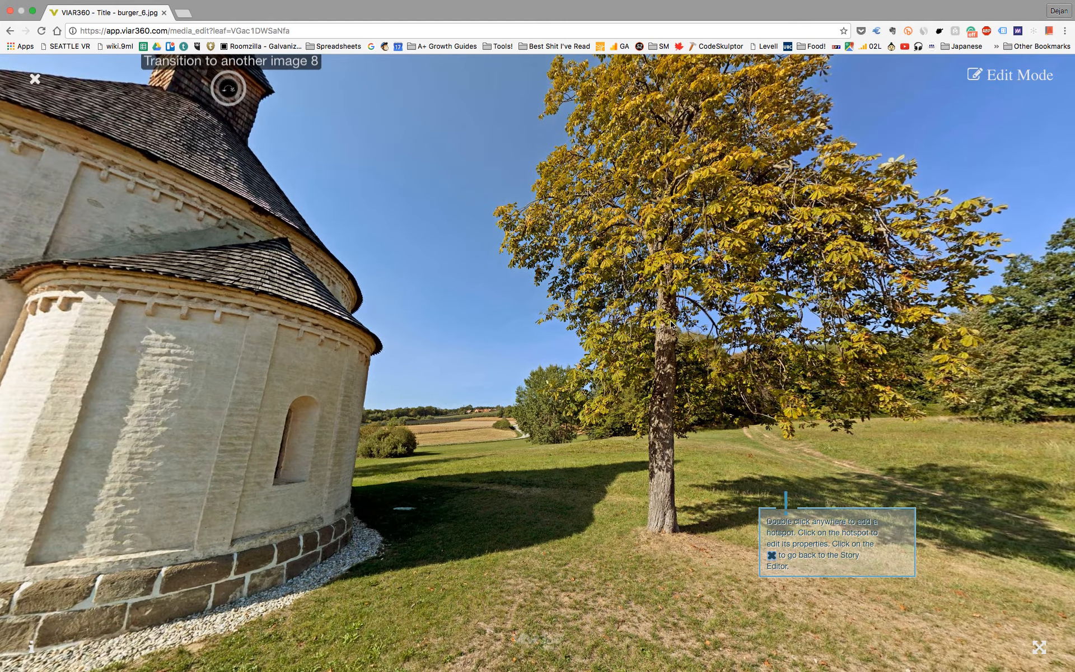
{"action": "double_click", "coordinate": [671, 328]}
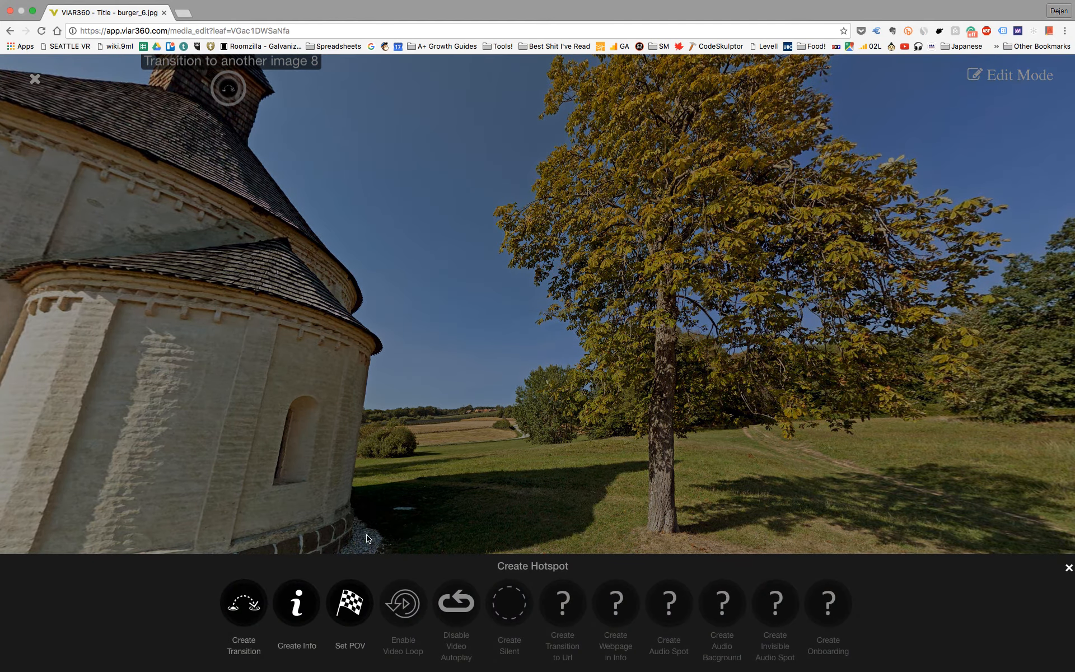
{"action": "left_click", "coordinate": [256, 609]}
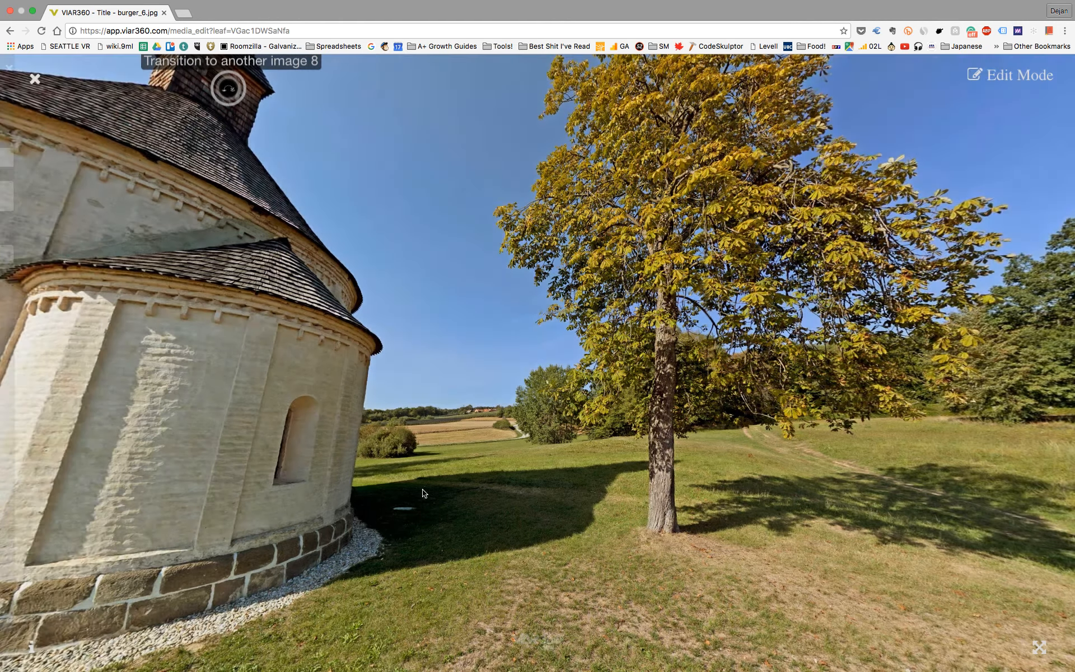
{"action": "left_click", "coordinate": [104, 157]}
{"action": "type", "text": "T to image 78"}
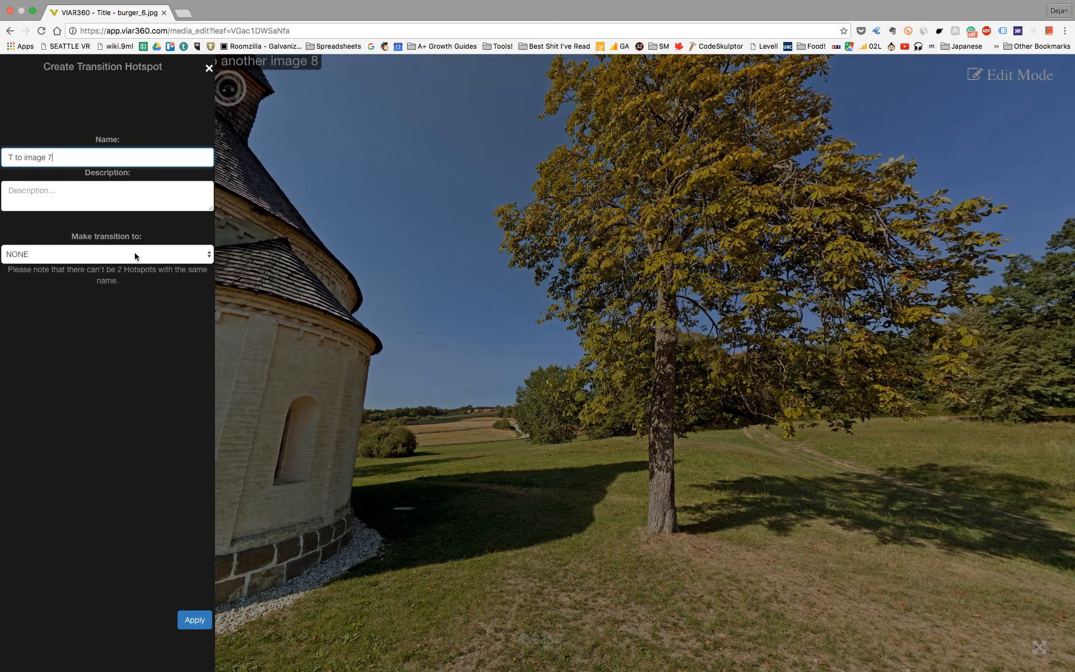
{"action": "left_click", "coordinate": [200, 623]}
Step: Return to the storyboard and move the burger_8.jpg and burger_7.jpg nodes farther away from burger_6.jpg
{"action": "left_click_drag", "start_coordinate": [391, 370], "coordinate": [440, 440]}
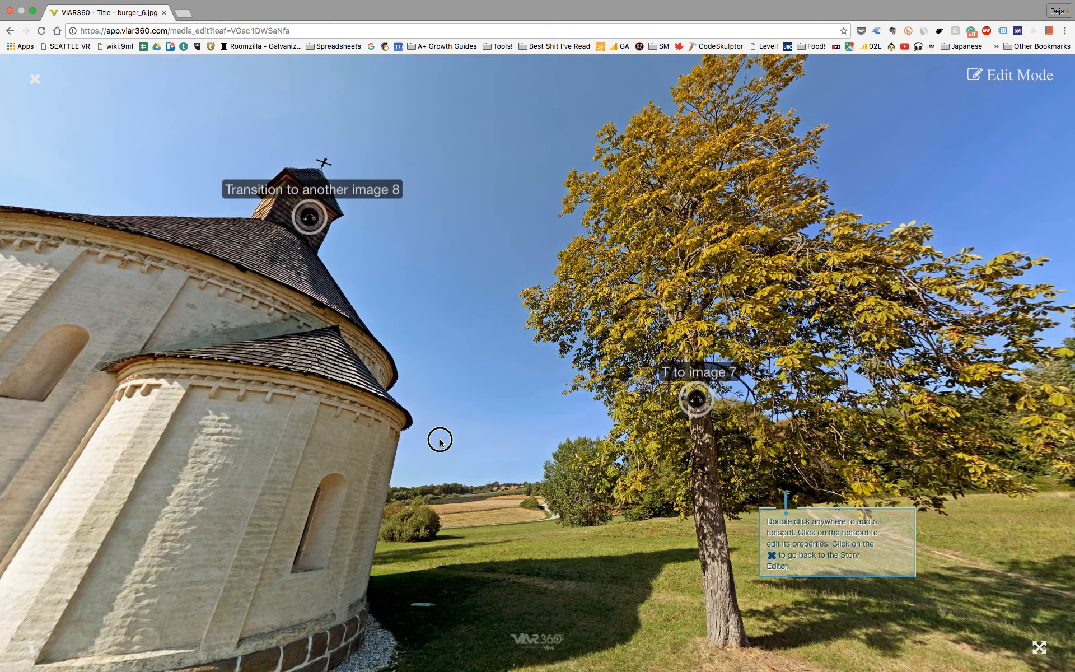
{"action": "left_click", "coordinate": [34, 79]}
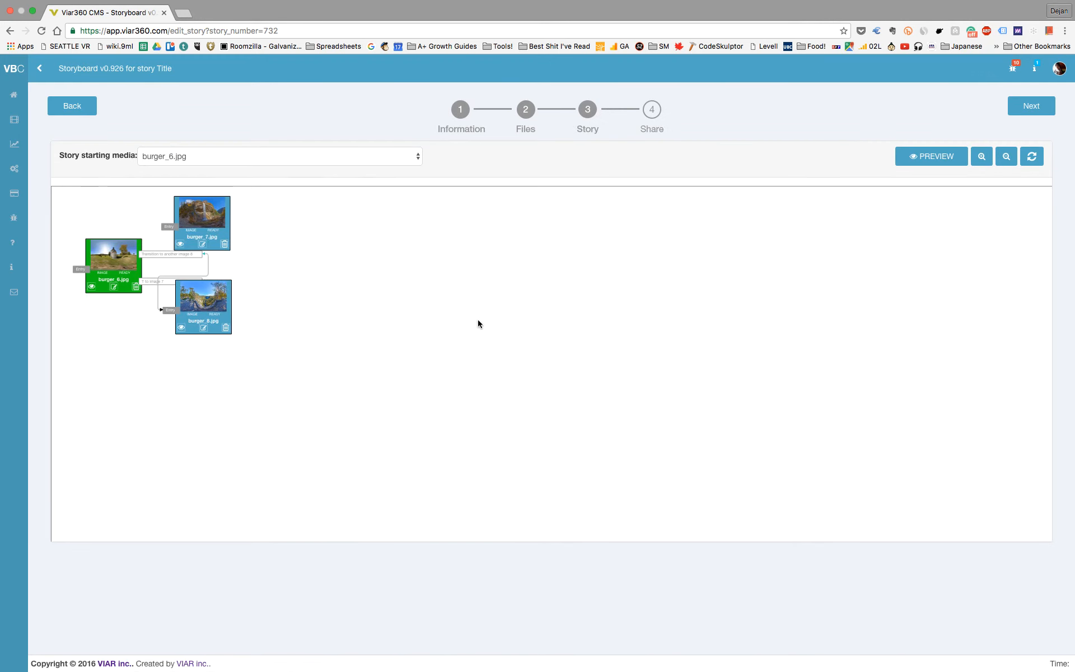
{"action": "left_click_drag", "start_coordinate": [213, 305], "coordinate": [397, 327]}
{"action": "left_click_drag", "start_coordinate": [231, 228], "coordinate": [445, 227]}
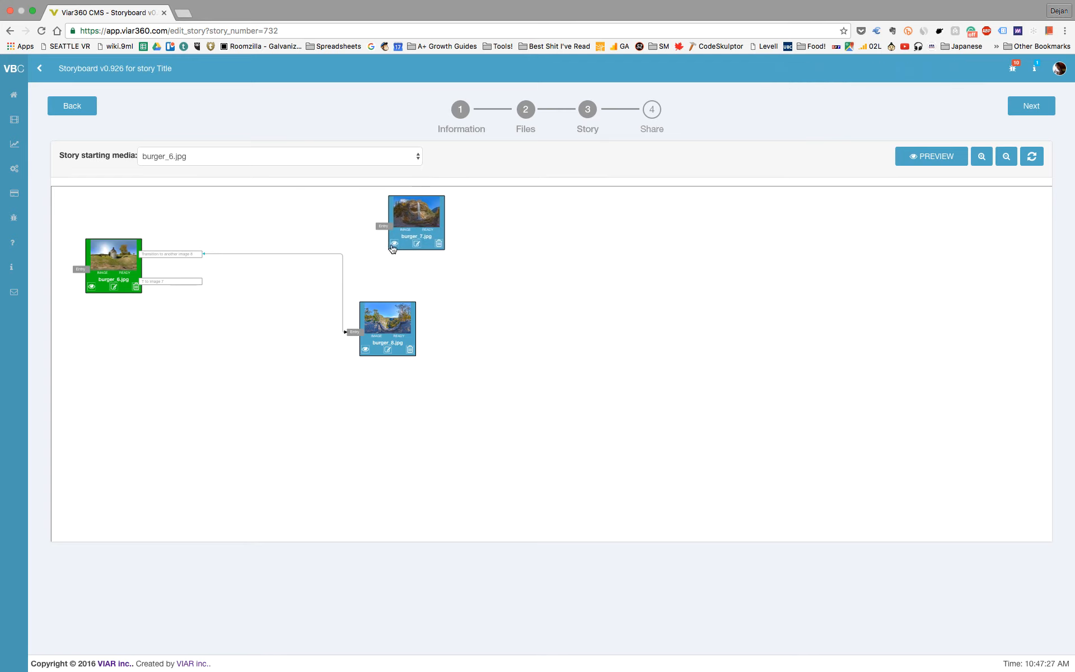
Step: Connect the "T to image 7" hotspot of burger_6.jpg to the entry of burger_7.jpg
{"action": "left_click", "coordinate": [981, 157]}
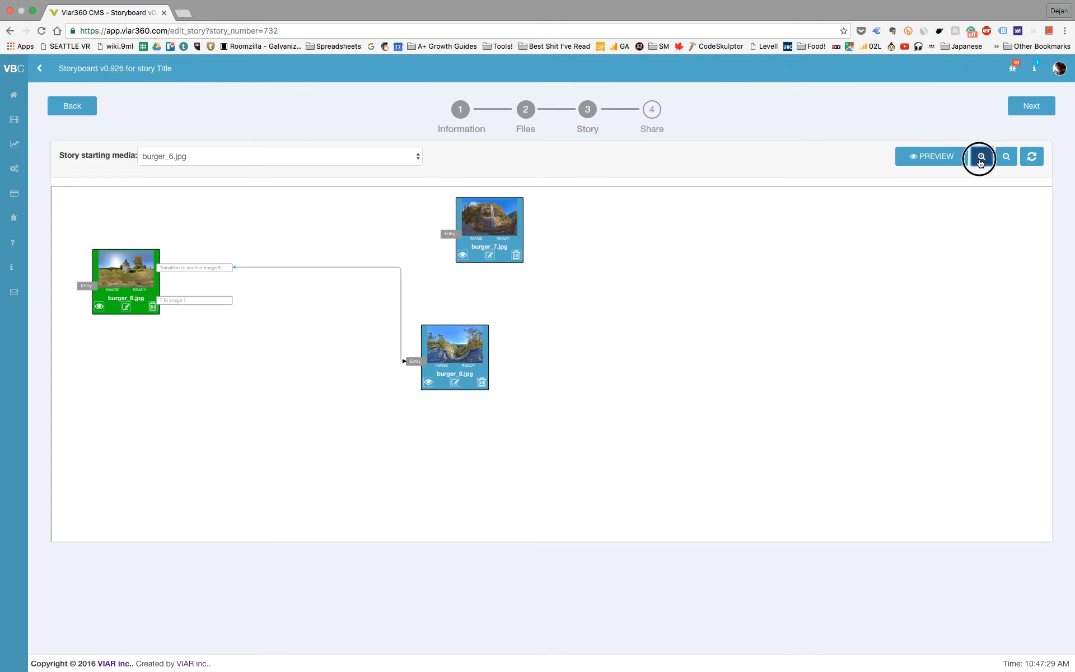
{"action": "left_click", "coordinate": [981, 158]}
{"action": "left_click_drag", "start_coordinate": [245, 320], "coordinate": [457, 238]}
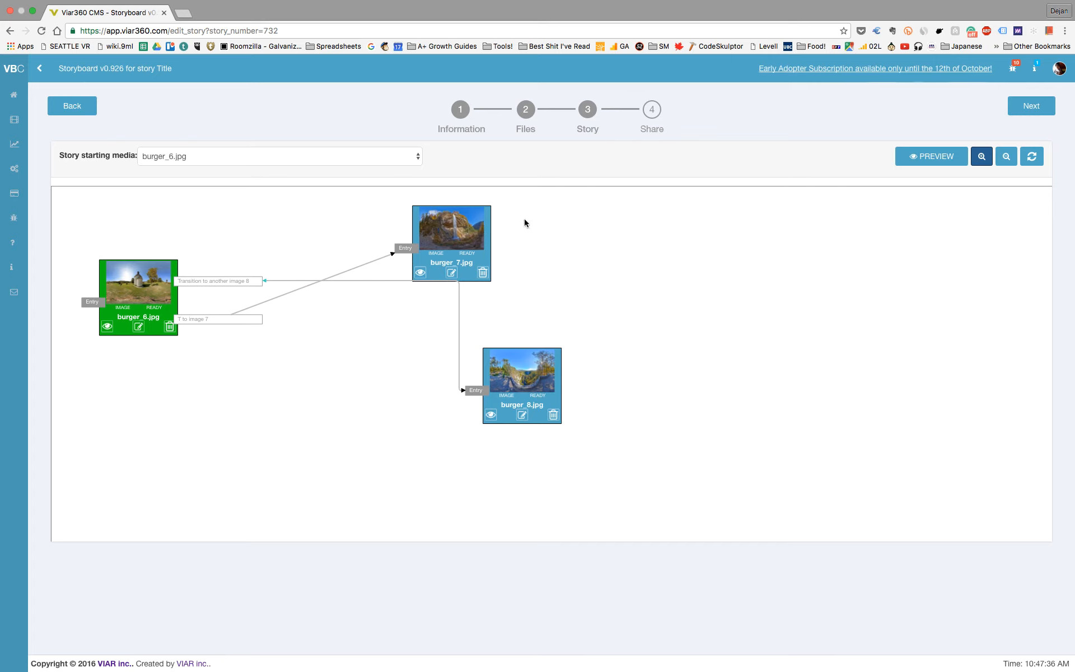
Step: Refresh the storyboard and reposition the burger_7.jpg and burger_8.jpg nodes
{"action": "left_click", "coordinate": [1031, 157]}
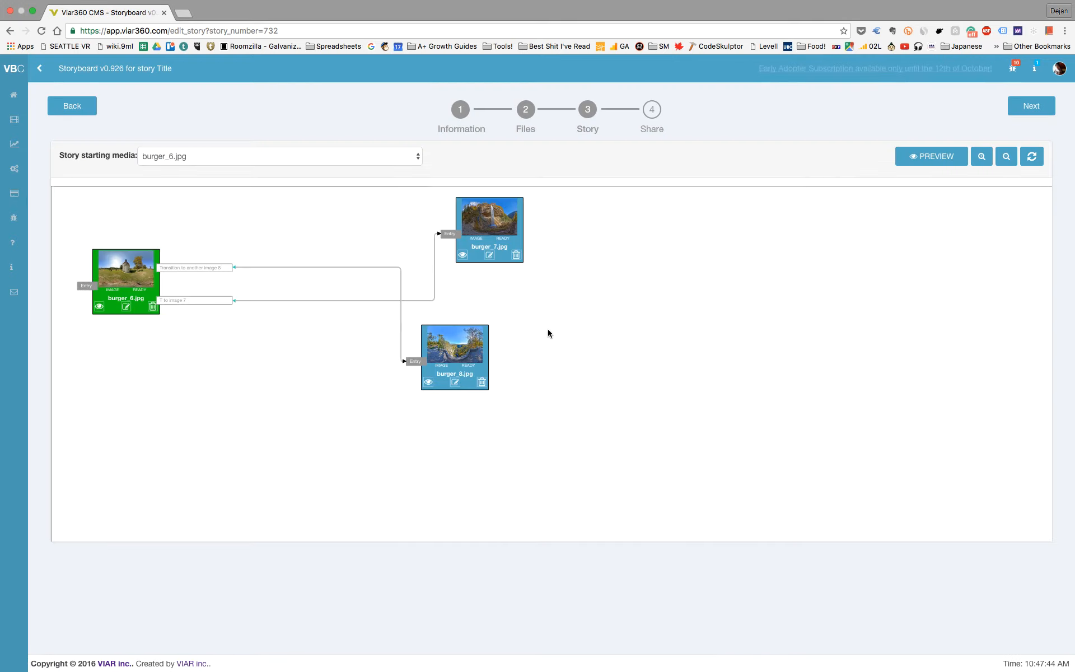
{"action": "left_click_drag", "start_coordinate": [490, 219], "coordinate": [351, 216]}
{"action": "left_click_drag", "start_coordinate": [459, 336], "coordinate": [370, 330]}
Step: Preview the story in panorama mode
{"action": "left_click", "coordinate": [938, 158]}
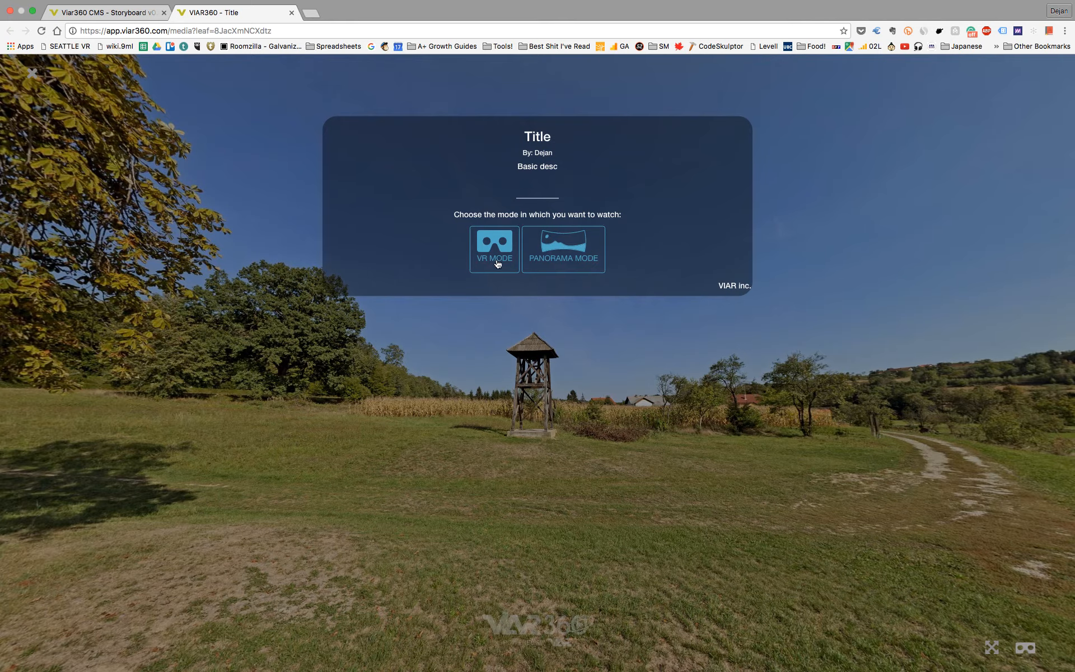
{"action": "left_click", "coordinate": [573, 269]}
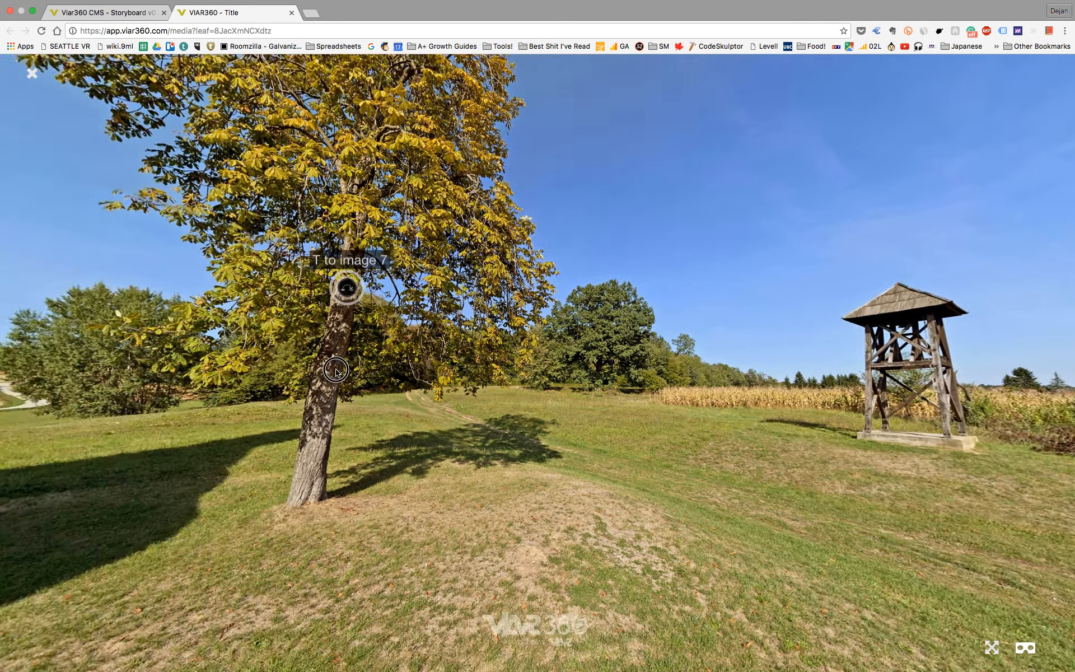
Step: Look around the burger_6.jpg panorama in the preview and test opening and closing the "TExt box" info hotspot
{"action": "left_click_drag", "start_coordinate": [336, 370], "coordinate": [213, 385]}
{"action": "left_click_drag", "start_coordinate": [540, 374], "coordinate": [460, 381]}
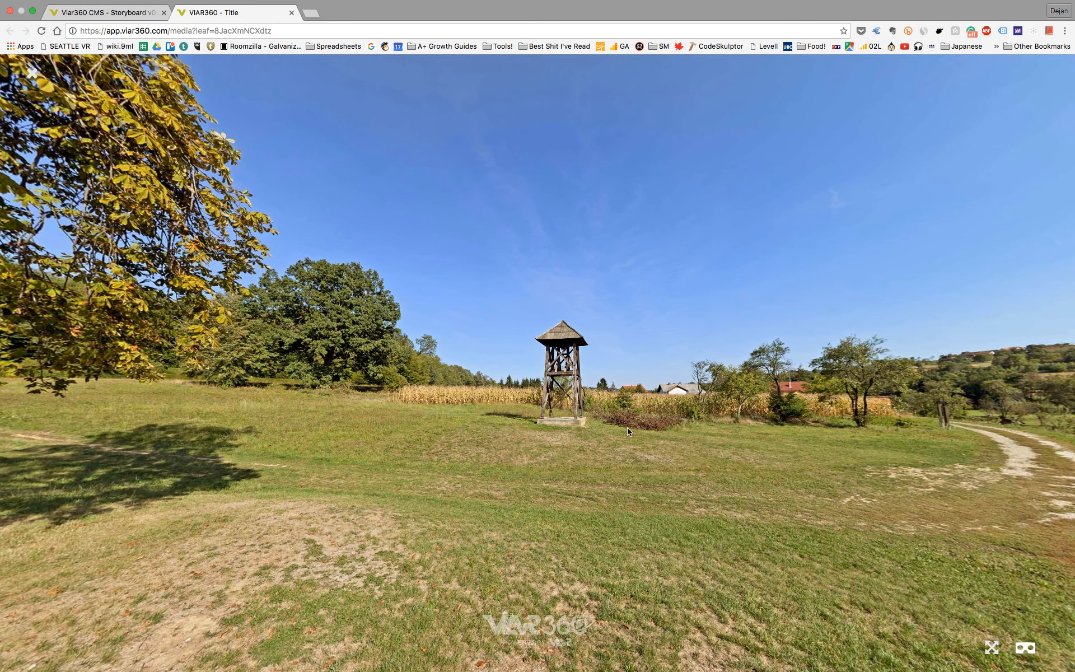
{"action": "left_click_drag", "start_coordinate": [367, 385], "coordinate": [649, 343]}
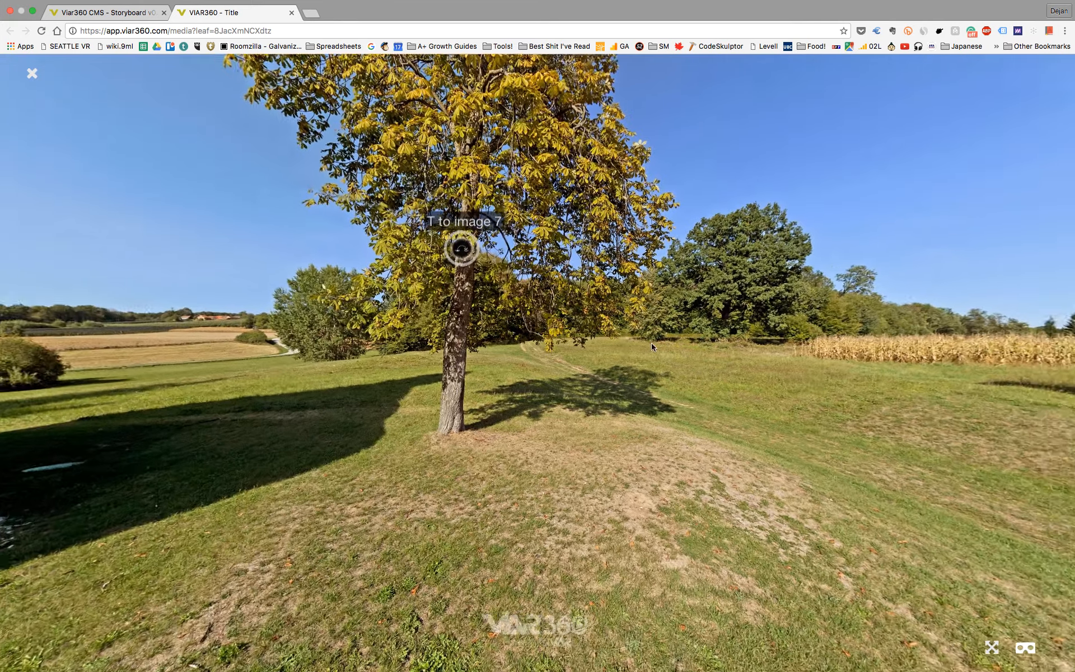
{"action": "left_click_drag", "start_coordinate": [401, 365], "coordinate": [733, 392]}
{"action": "left_click_drag", "start_coordinate": [516, 367], "coordinate": [742, 417]}
{"action": "left_click_drag", "start_coordinate": [315, 383], "coordinate": [483, 389]}
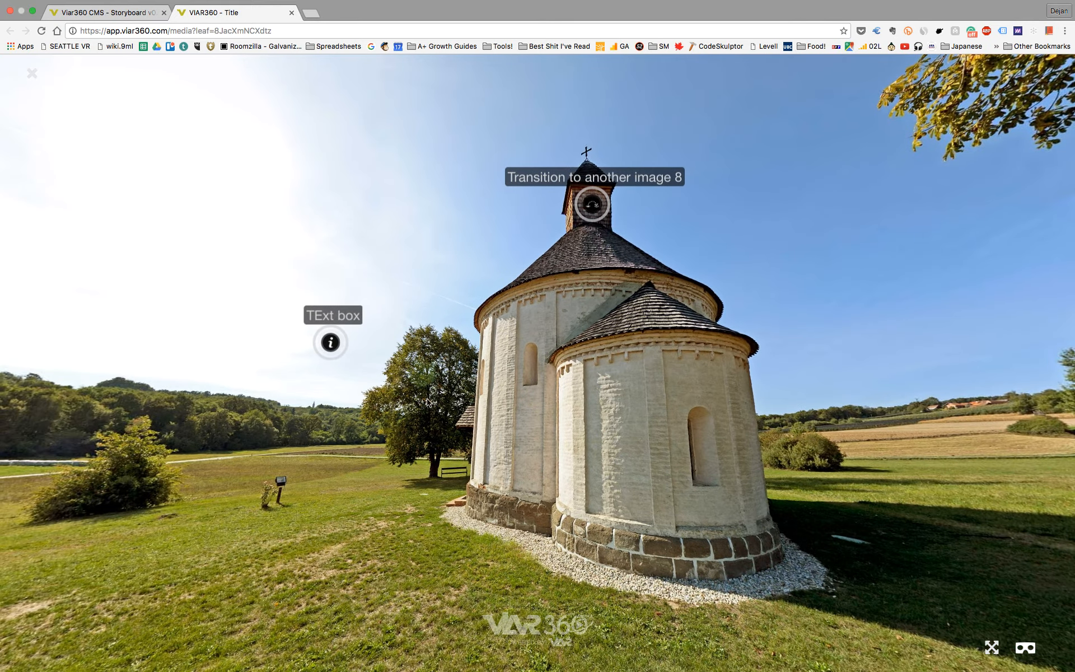
{"action": "left_click", "coordinate": [334, 347]}
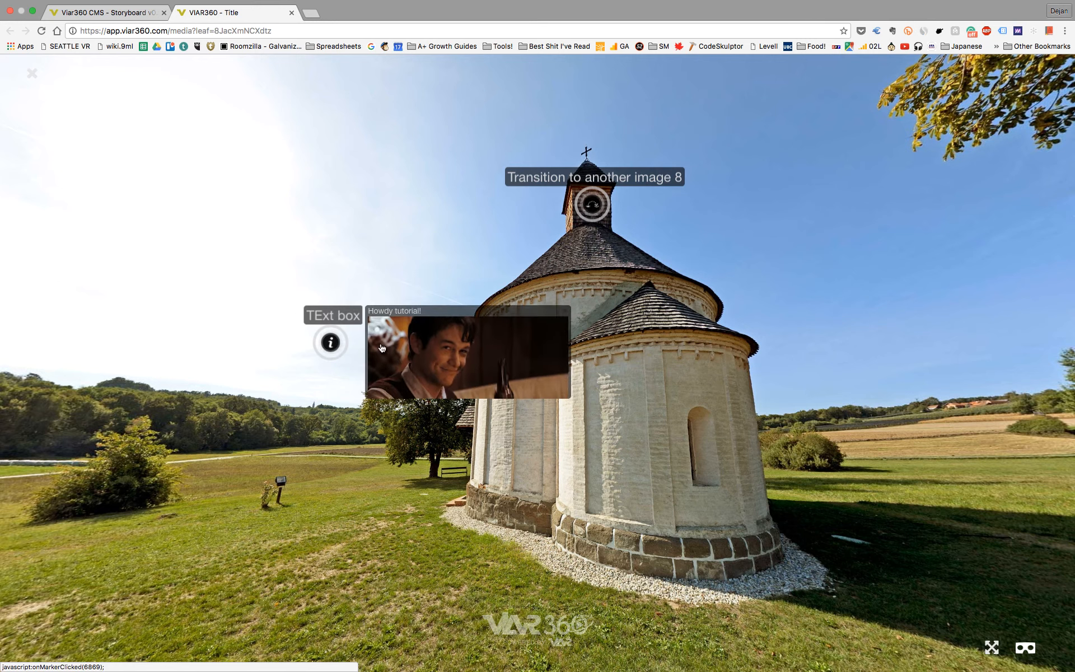
{"action": "left_click", "coordinate": [331, 342]}
Step: Switch the preview to VR mode, follow the "Transition to another image 8" hotspot there and exit VR mode
{"action": "left_click_drag", "start_coordinate": [835, 529], "coordinate": [703, 470]}
{"action": "left_click_drag", "start_coordinate": [565, 364], "coordinate": [576, 415]}
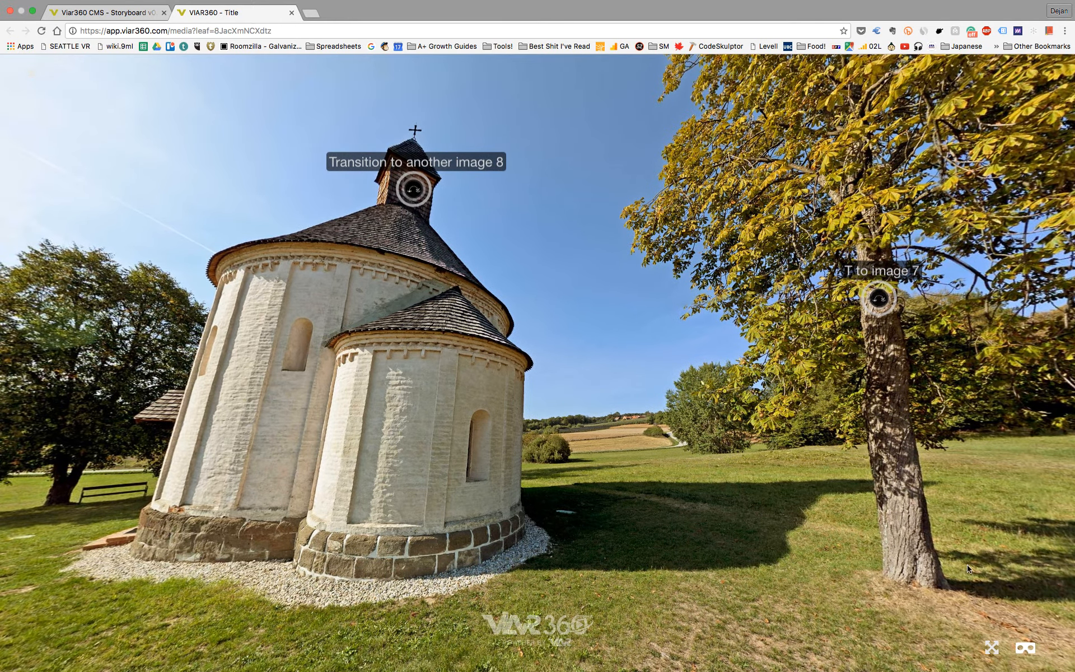
{"action": "left_click", "coordinate": [1032, 648]}
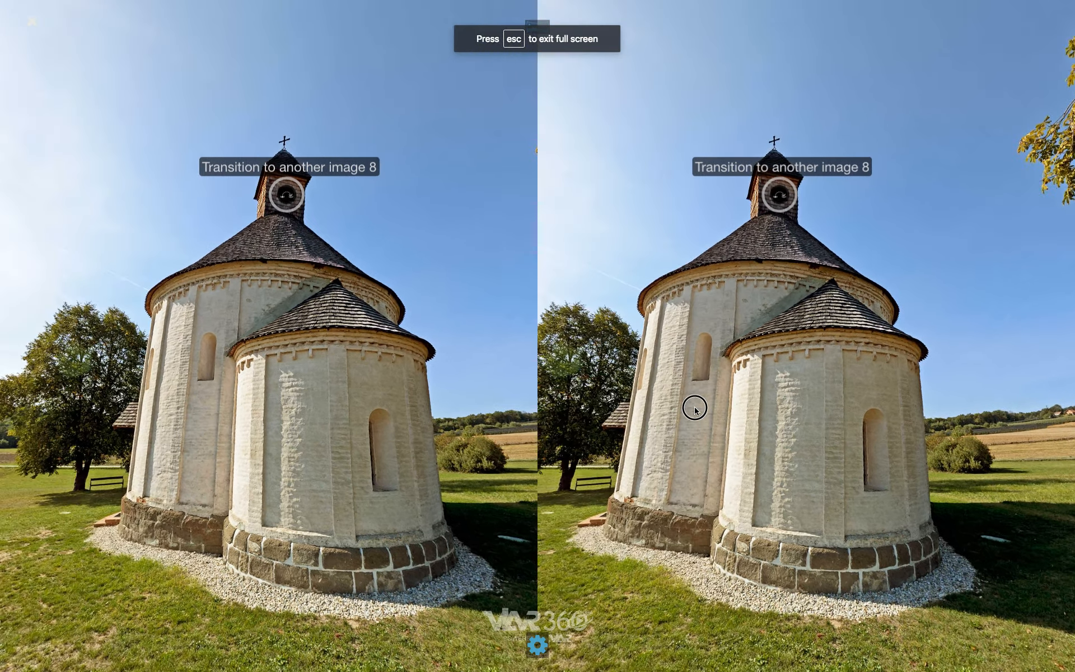
{"action": "left_click_drag", "start_coordinate": [694, 411], "coordinate": [619, 408]}
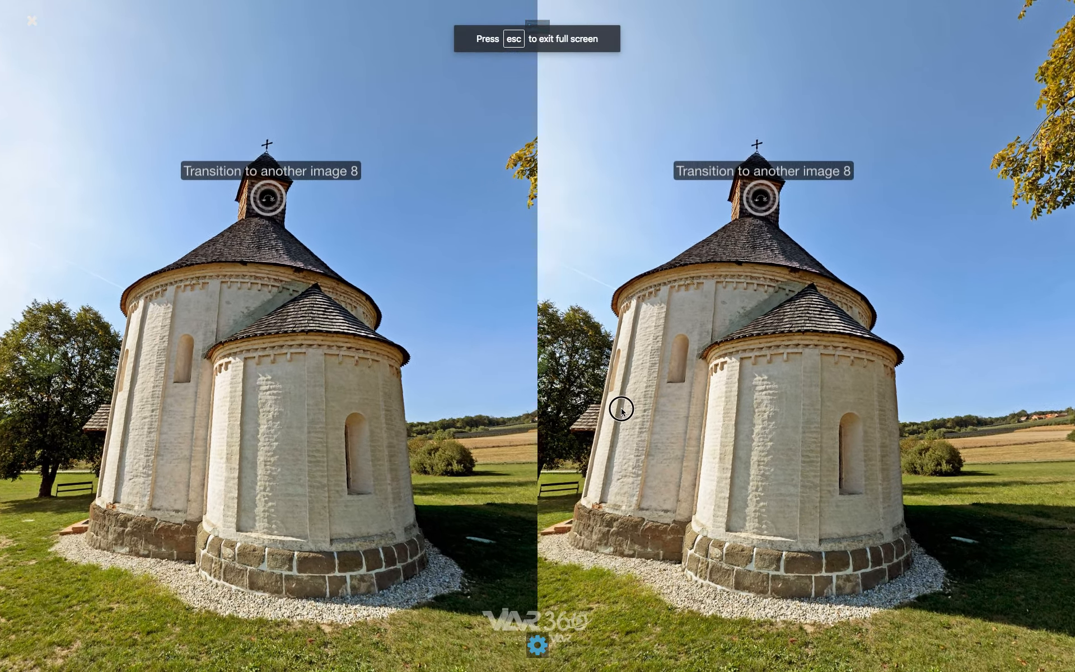
{"action": "left_click_drag", "start_coordinate": [968, 355], "coordinate": [729, 363]}
{"action": "left_click", "coordinate": [179, 213]}
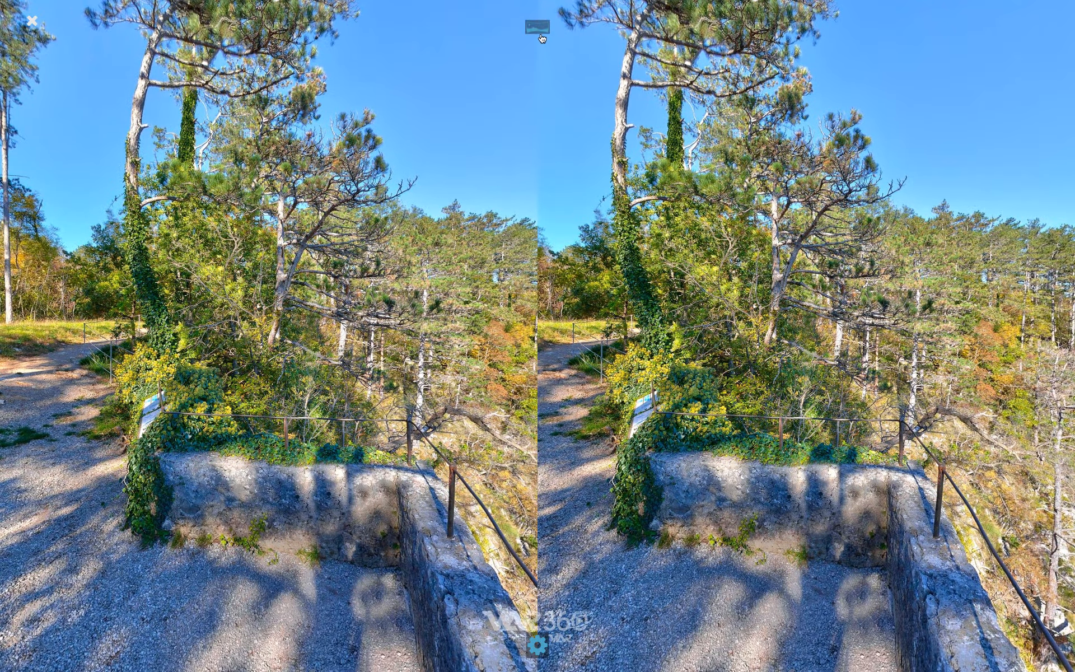
{"action": "left_click", "coordinate": [538, 29]}
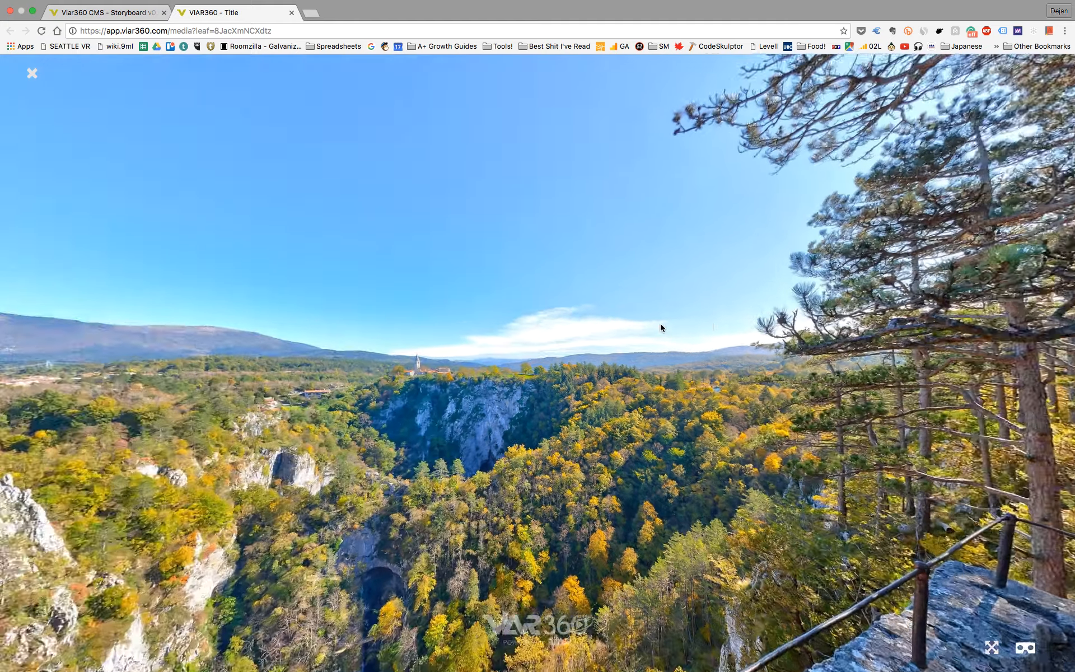
Step: Look around the burger_8.jpg panorama and close the preview to return to the storyboard
{"action": "left_click_drag", "start_coordinate": [598, 355], "coordinate": [549, 296]}
{"action": "left_click_drag", "start_coordinate": [370, 311], "coordinate": [806, 281]}
{"action": "left_click_drag", "start_coordinate": [645, 323], "coordinate": [753, 238]}
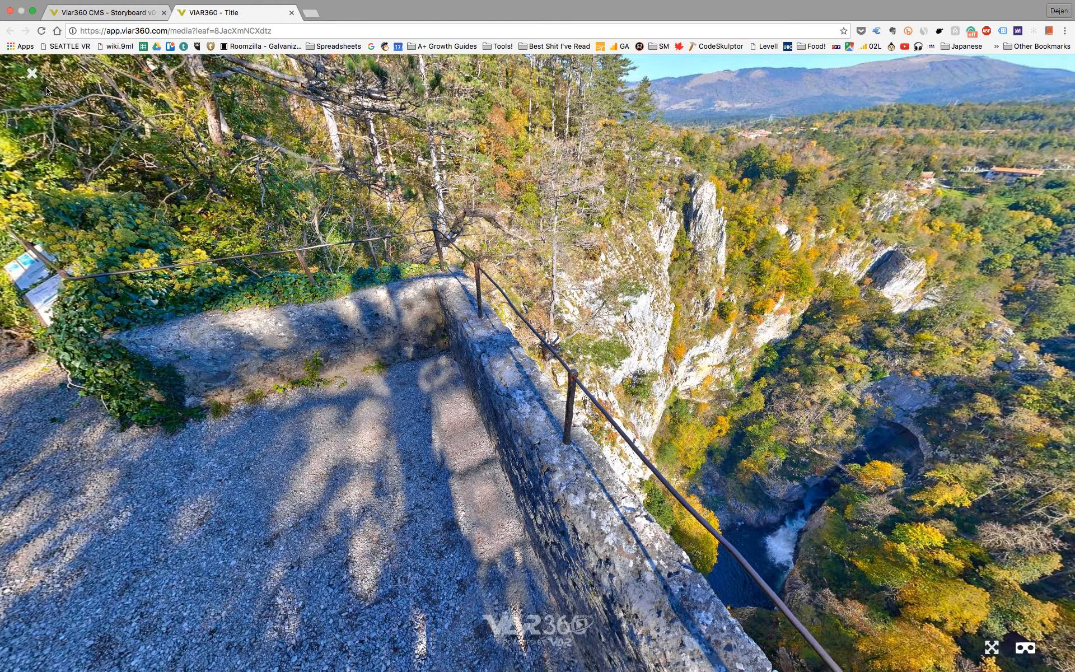
{"action": "left_click", "coordinate": [39, 81]}
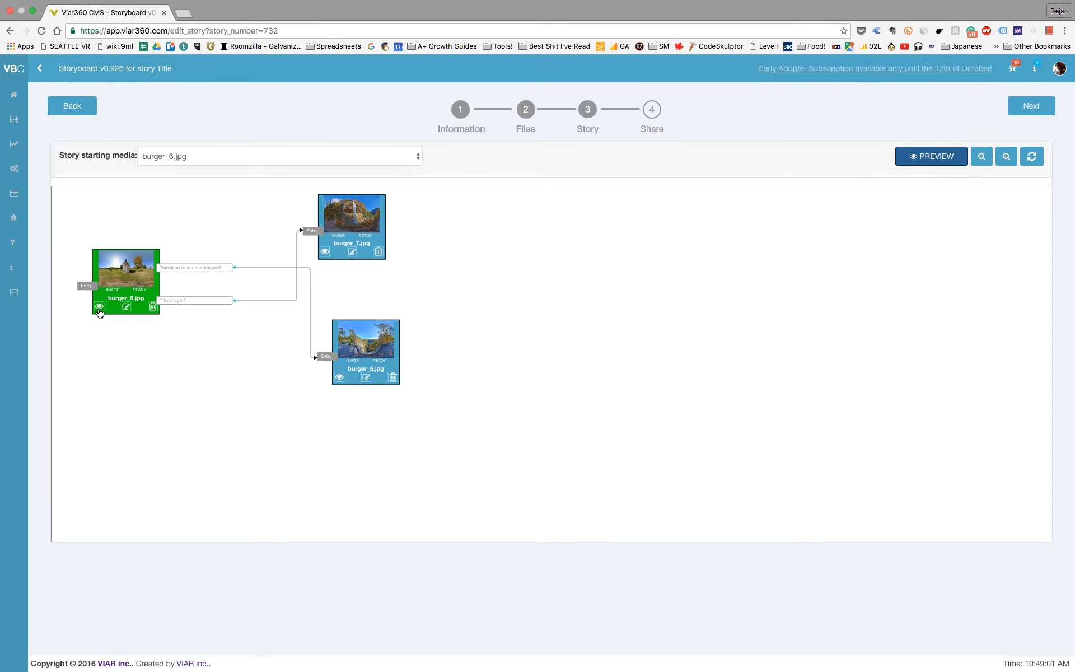
Step: Preview the story from burger_6.jpg again and follow the "T to image 7" hotspot
{"action": "left_click", "coordinate": [99, 309]}
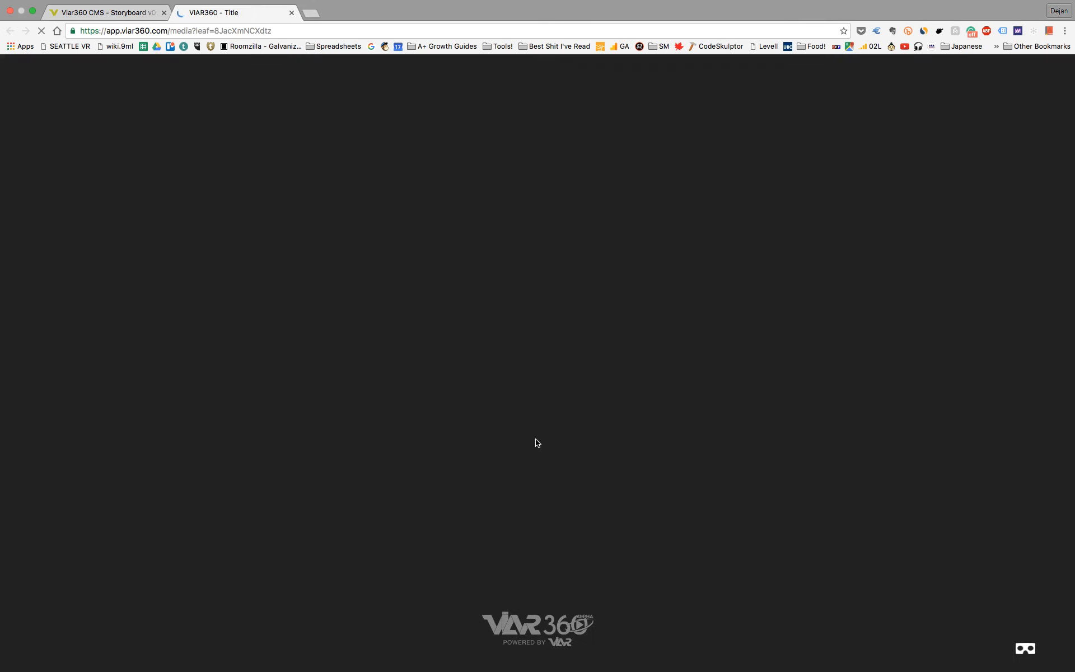
{"action": "left_click", "coordinate": [596, 264]}
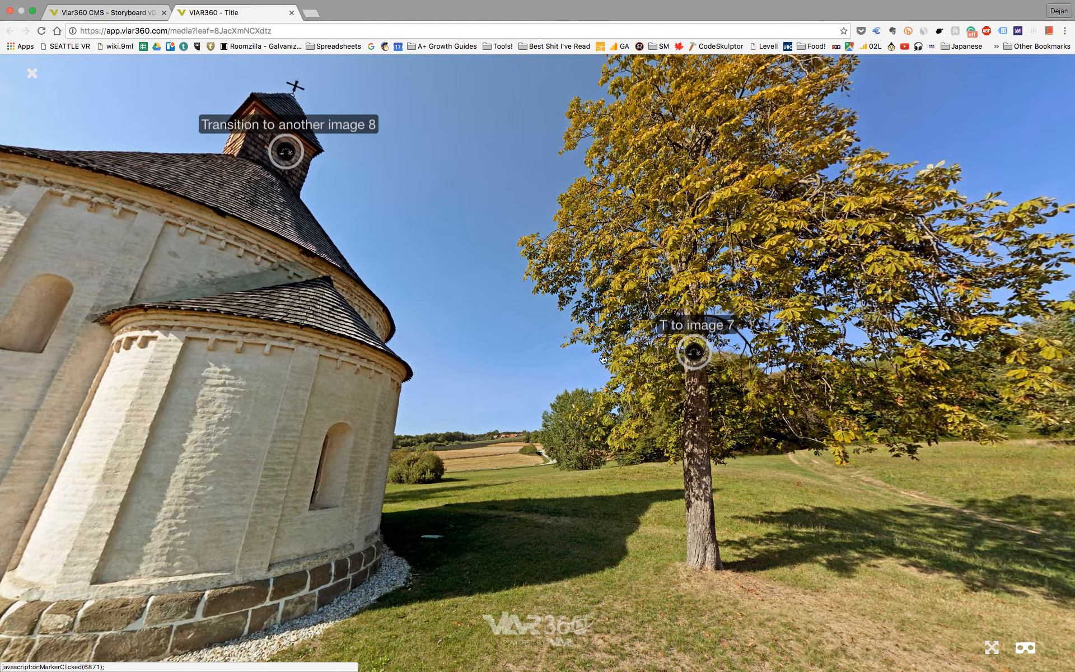
{"action": "left_click", "coordinate": [603, 359]}
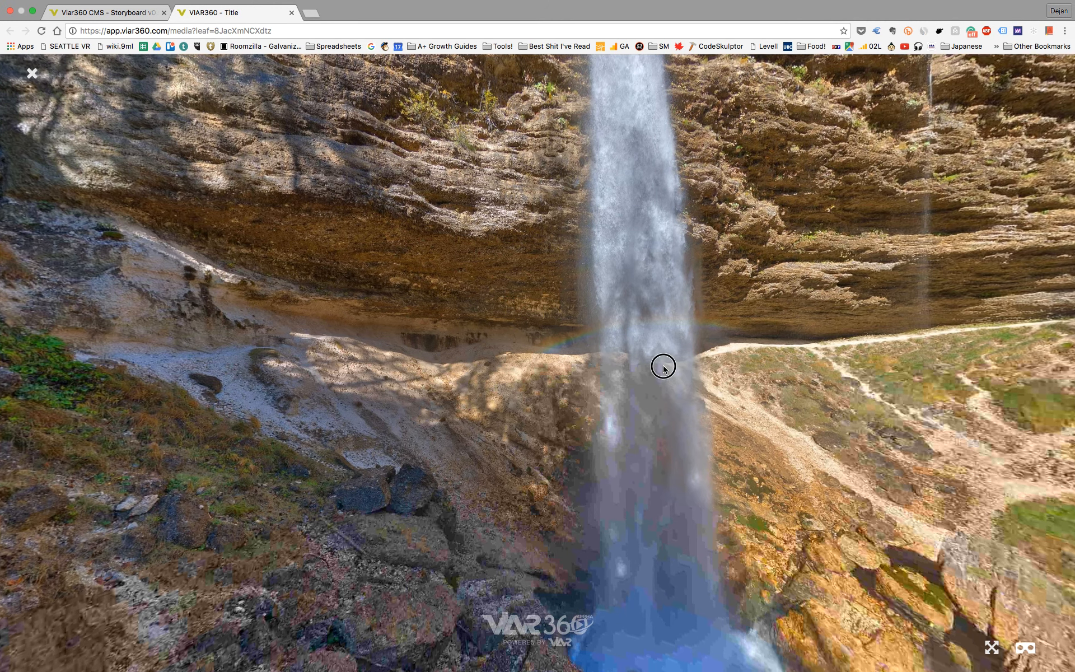
Step: Examine the burger_7.jpg panorama in all directions and close the preview
{"action": "left_click_drag", "start_coordinate": [662, 364], "coordinate": [314, 382]}
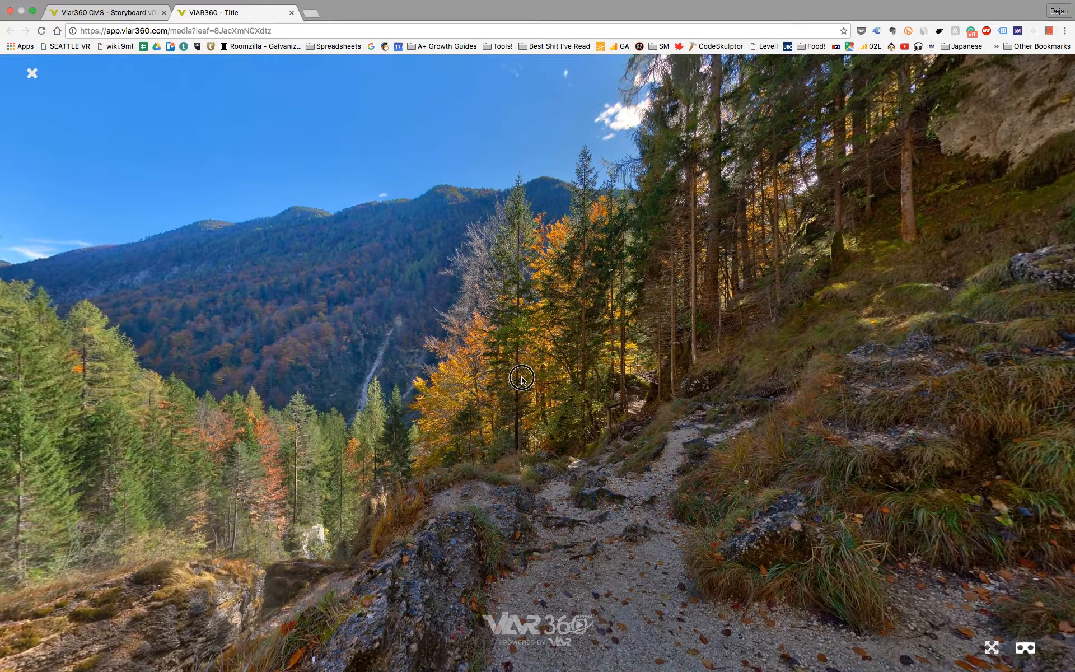
{"action": "left_click_drag", "start_coordinate": [521, 381], "coordinate": [508, 272]}
{"action": "left_click_drag", "start_coordinate": [457, 350], "coordinate": [594, 252]}
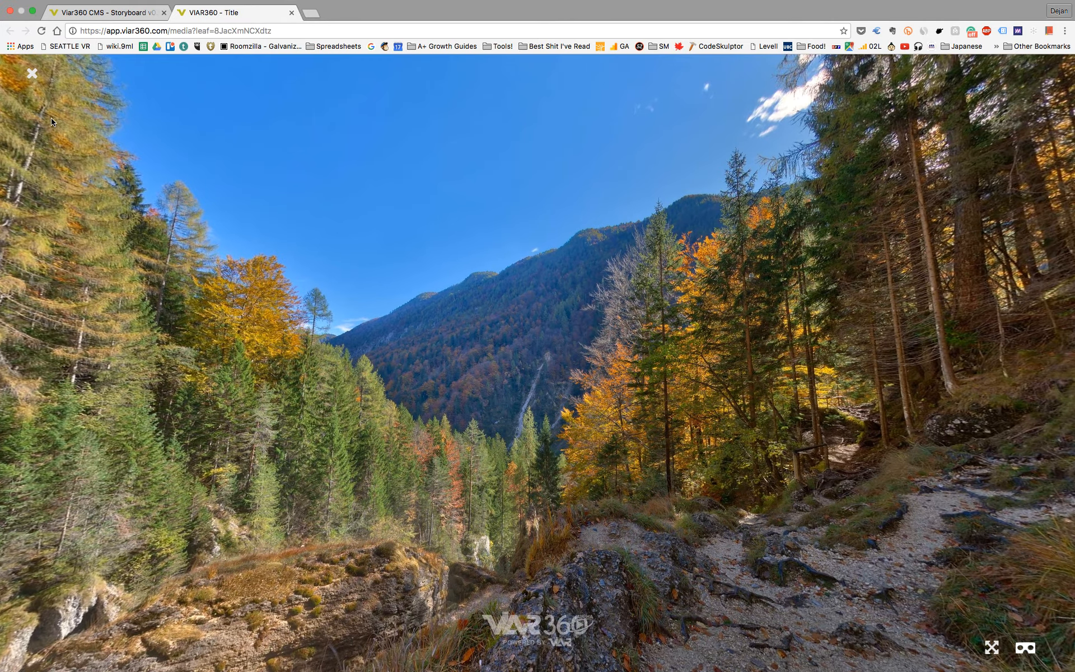
{"action": "left_click", "coordinate": [32, 75]}
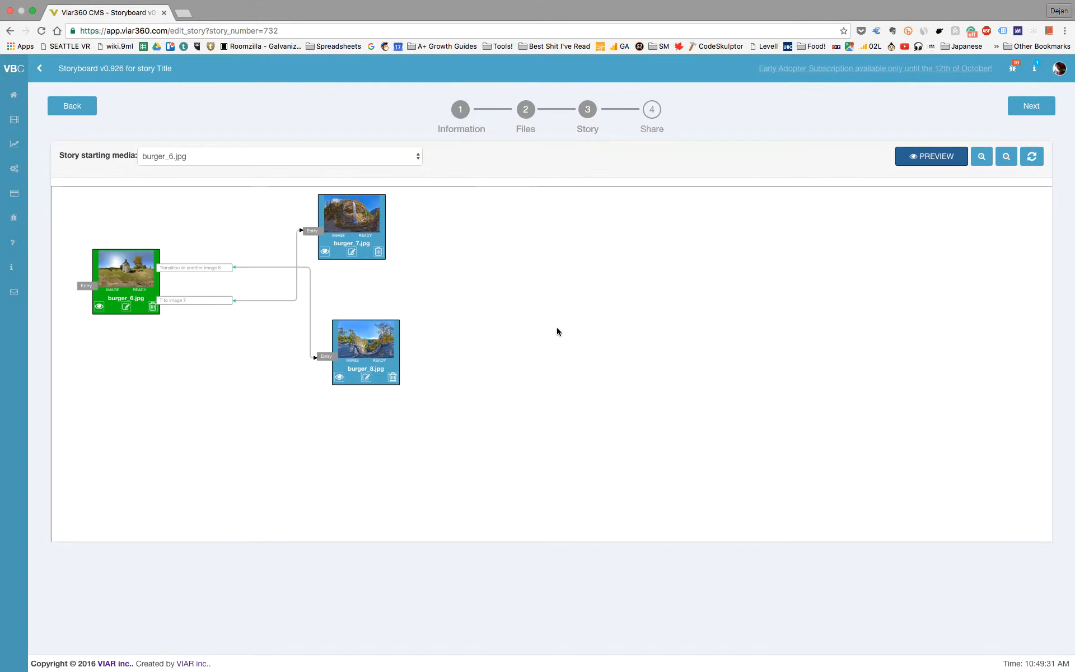
Step: Move the burger_8.jpg and burger_7.jpg nodes closer to burger_6.jpg on the storyboard
{"action": "left_click_drag", "start_coordinate": [356, 331], "coordinate": [280, 321]}
{"action": "left_click_drag", "start_coordinate": [348, 217], "coordinate": [291, 225]}
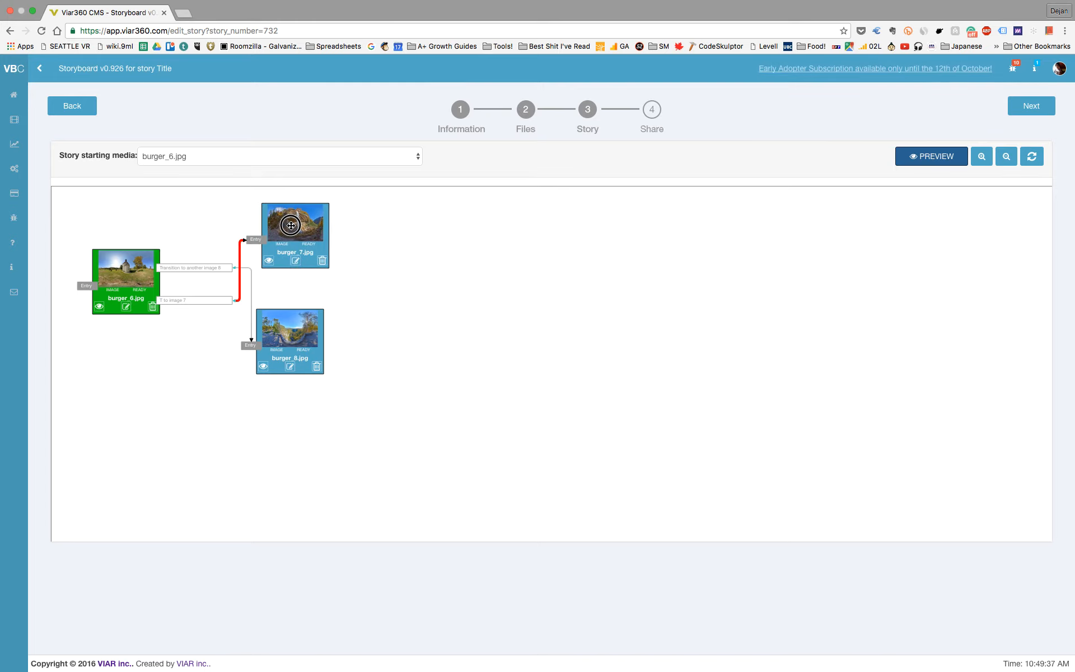
Step: Go to the story's sharing options, reveal its URL and iframe code, and select the whole iframe code
{"action": "left_click", "coordinate": [656, 115]}
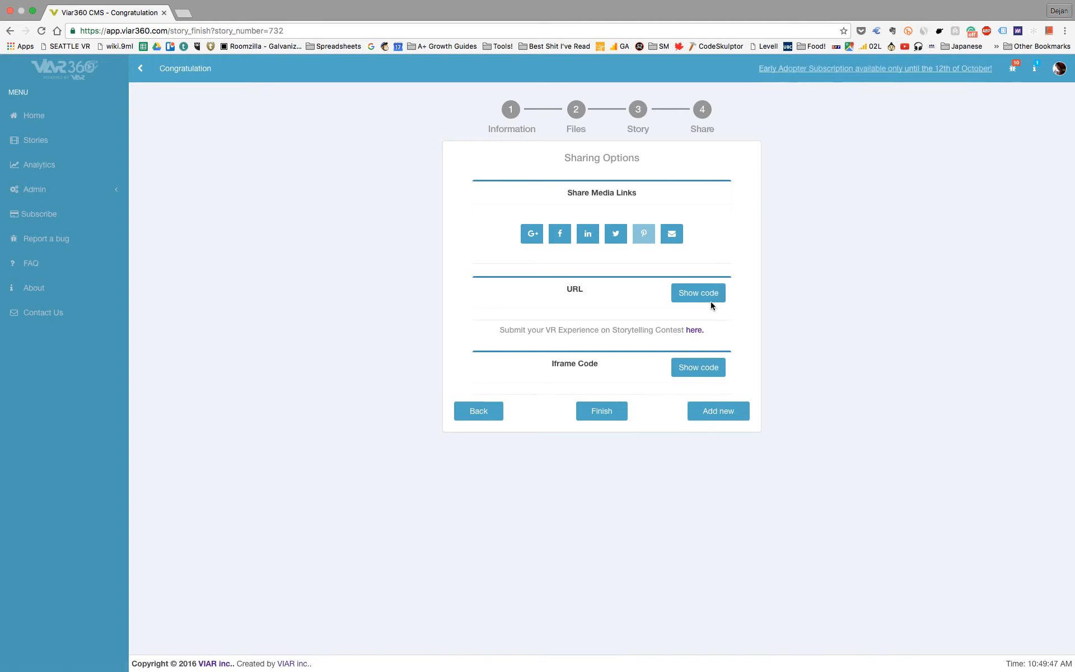
{"action": "left_click", "coordinate": [707, 297]}
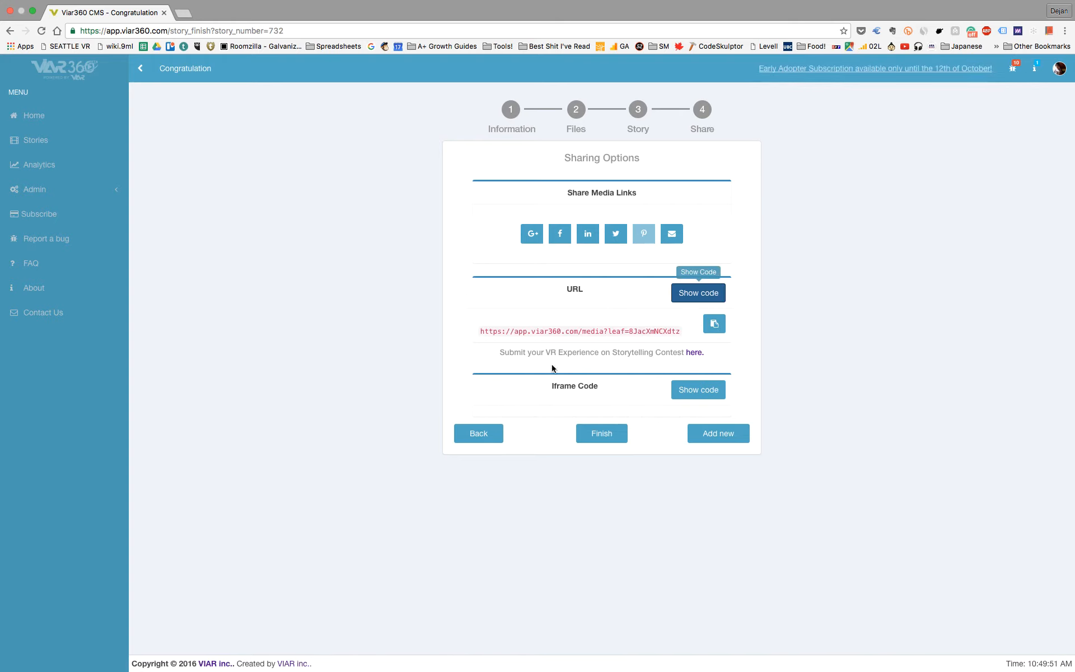
{"action": "left_click", "coordinate": [703, 391]}
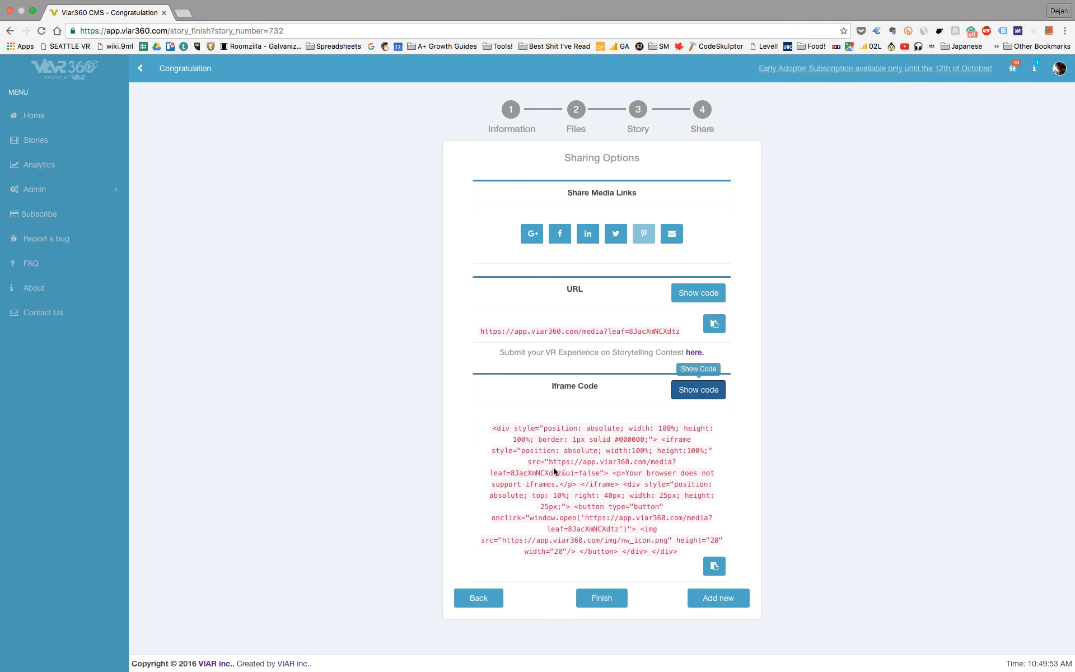
{"action": "left_click_drag", "start_coordinate": [490, 430], "coordinate": [716, 551]}
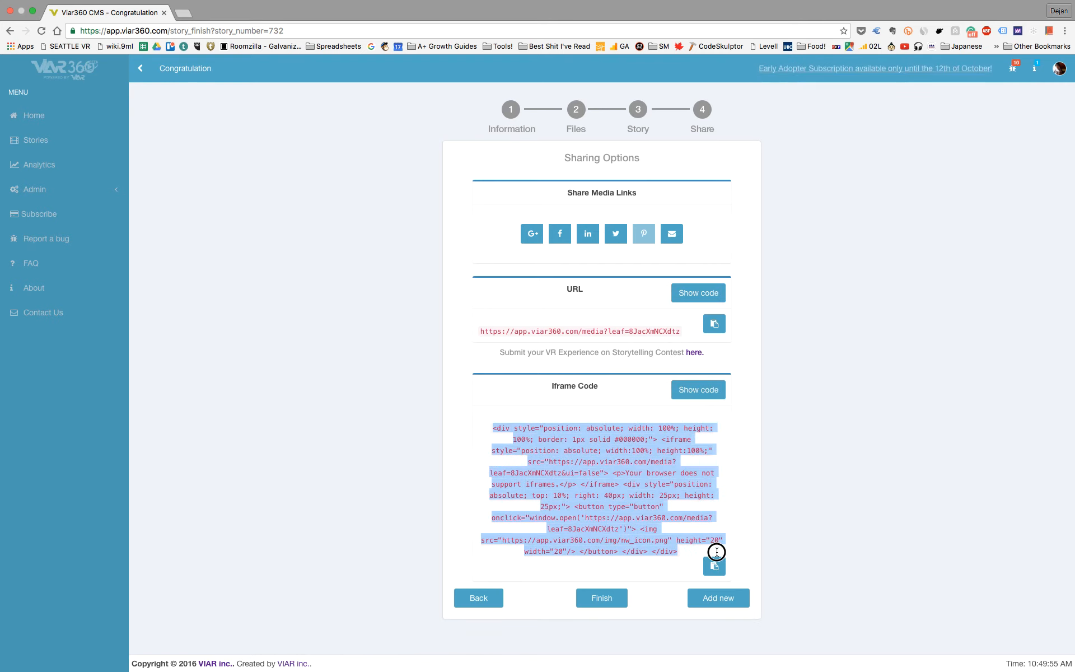
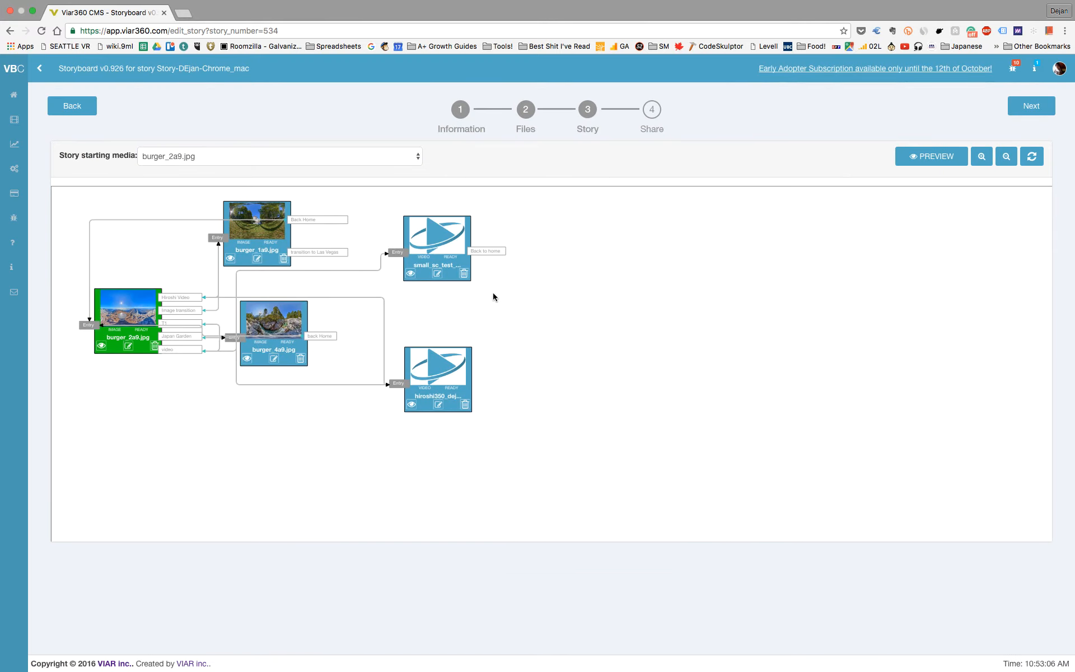
Step: Link the small_sc_test video's "Back to home" hotspot to the burger_2a9.jpg entry and refresh the storyboard
{"action": "left_click_drag", "start_coordinate": [493, 255], "coordinate": [97, 322]}
{"action": "left_click", "coordinate": [1032, 157]}
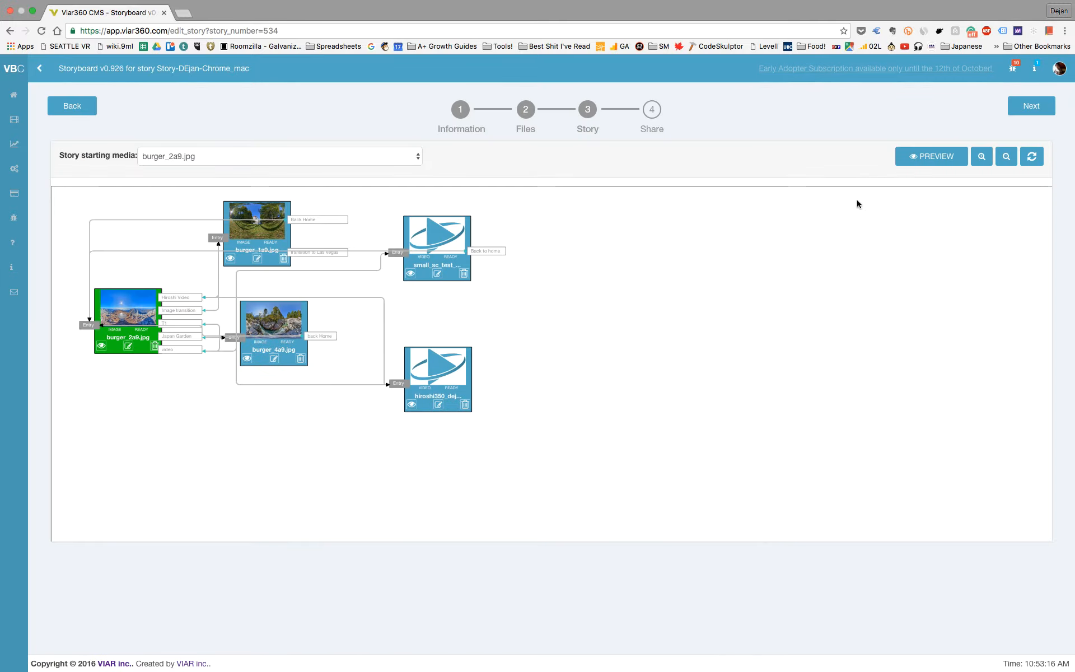
Step: Preview the story in panorama mode and look around the opening mountain panorama as far as the "Screaming Goats" hotspot
{"action": "left_click", "coordinate": [931, 157]}
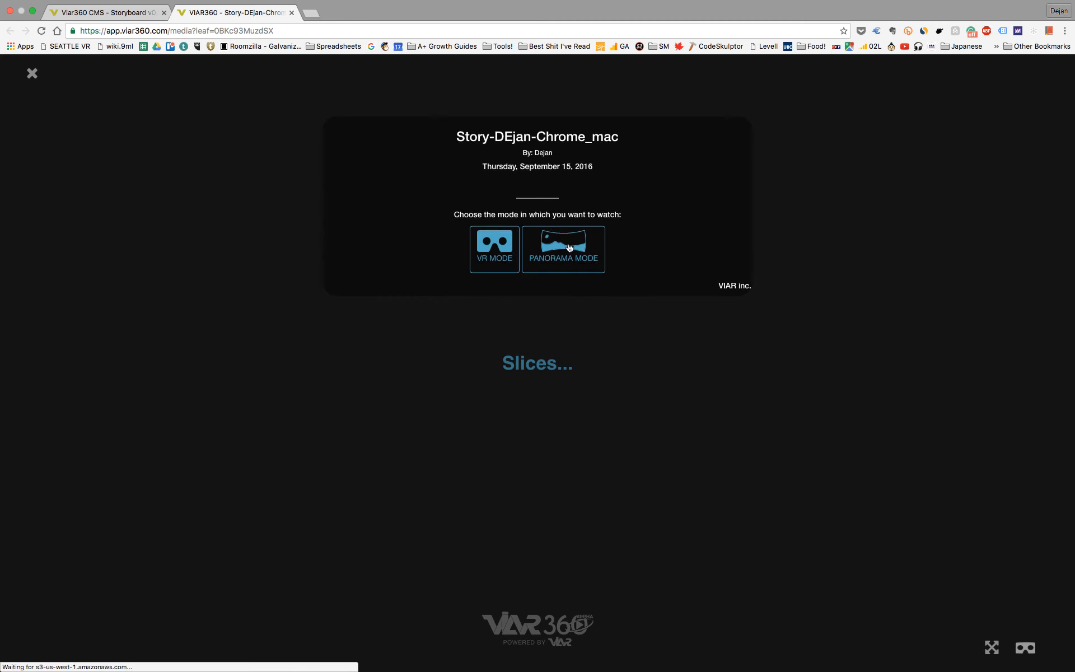
{"action": "left_click", "coordinate": [563, 249]}
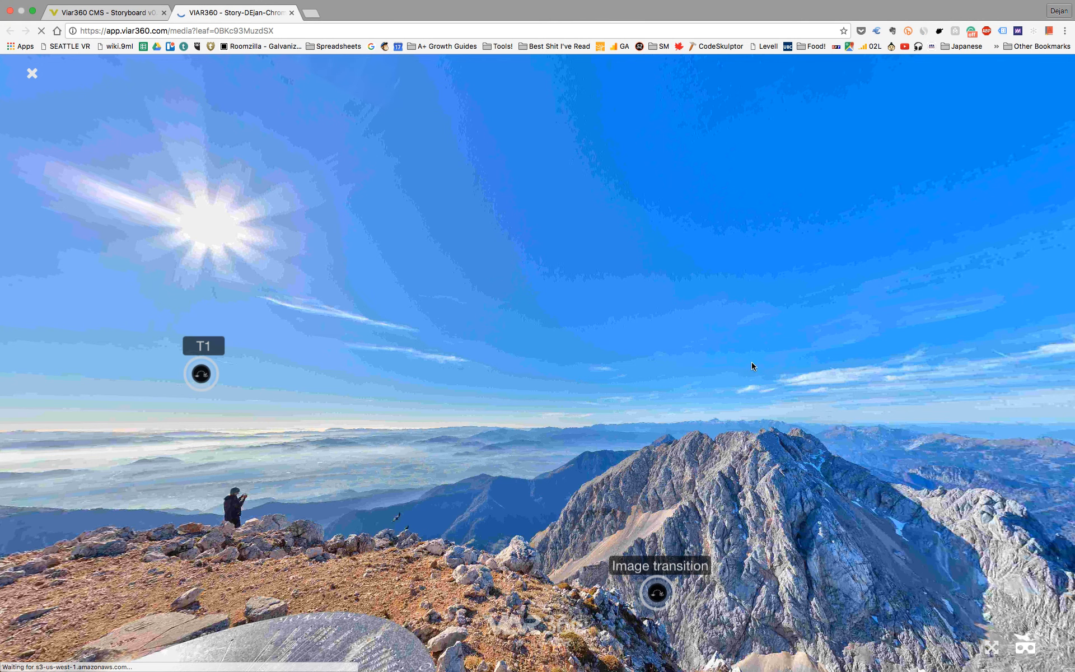
{"action": "left_click_drag", "start_coordinate": [752, 362], "coordinate": [408, 412]}
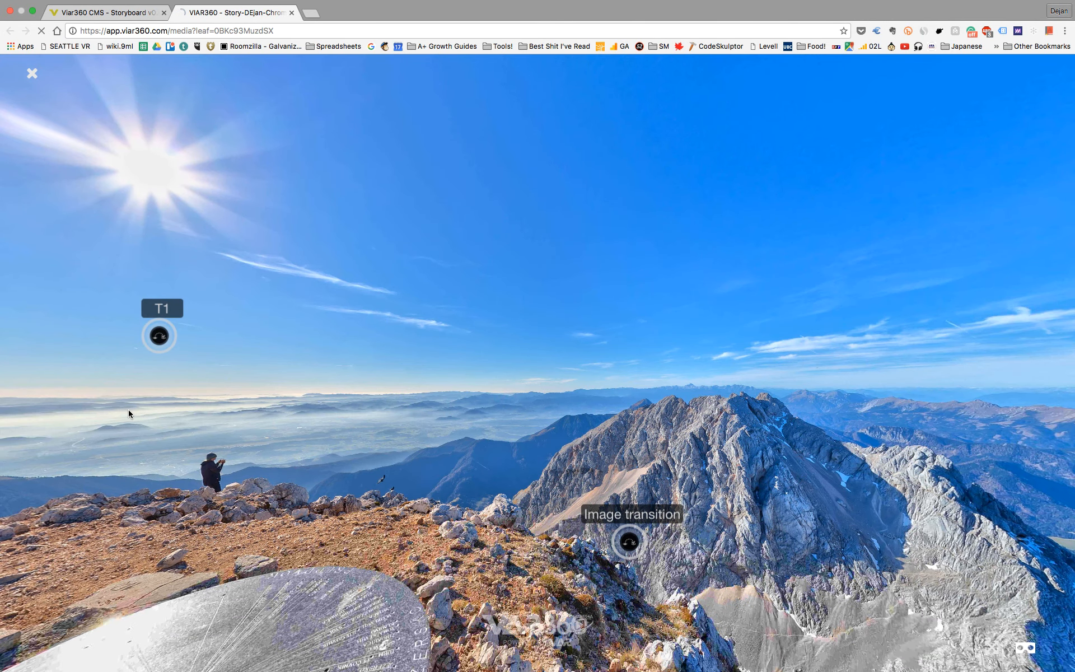
{"action": "left_click_drag", "start_coordinate": [366, 358], "coordinate": [550, 339]}
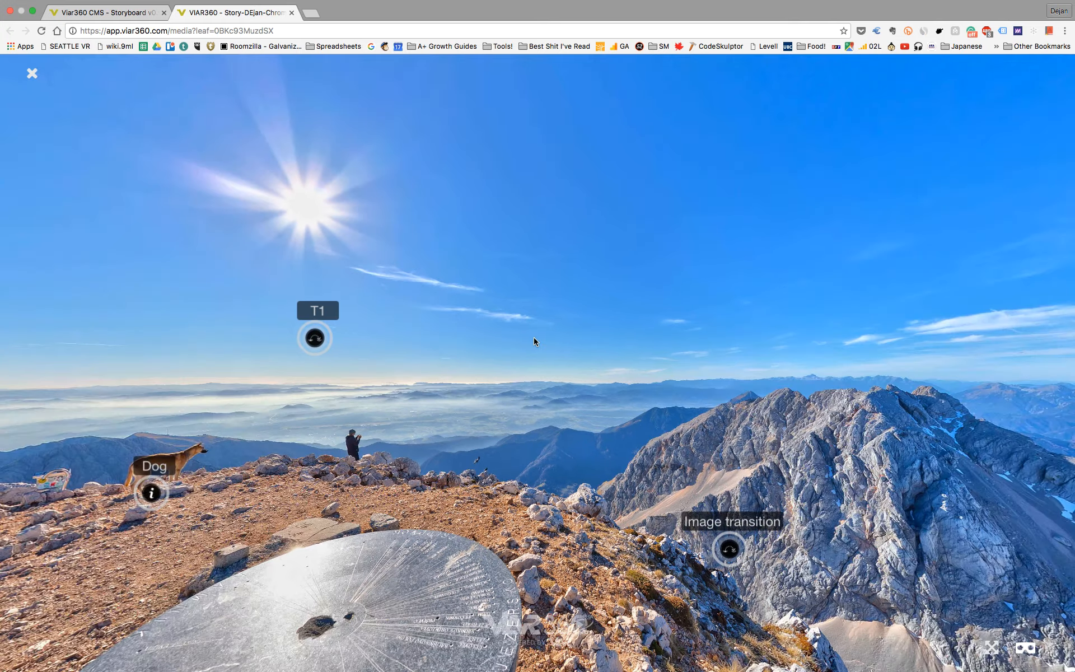
{"action": "left_click_drag", "start_coordinate": [439, 297], "coordinate": [654, 254]}
{"action": "left_click_drag", "start_coordinate": [347, 276], "coordinate": [557, 249]}
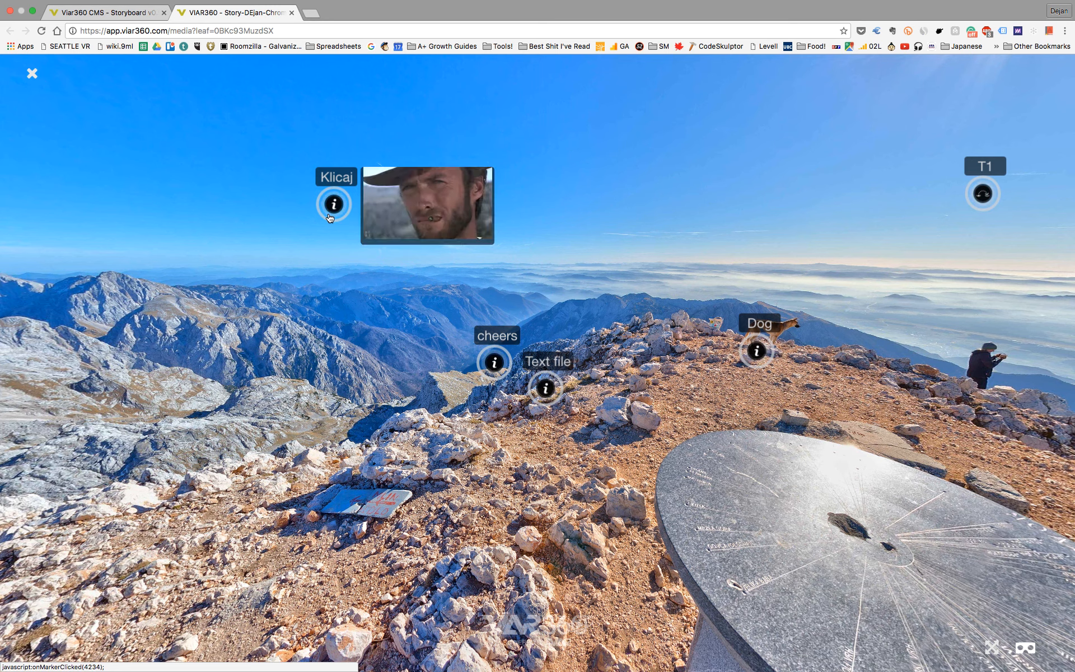
{"action": "mouse_move", "coordinate": [168, 238]}
{"action": "left_mouse_down"}
{"action": "mouse_move", "coordinate": [624, 228]}
{"action": "mouse_move", "coordinate": [849, 267]}
{"action": "left_mouse_up"}
{"action": "left_click_drag", "start_coordinate": [556, 252], "coordinate": [636, 316]}
Step: Play the video of the "Screaming Goats" hotspot, skip ahead to 0:14, pause it and close its popup
{"action": "mouse_move", "coordinate": [603, 453]}
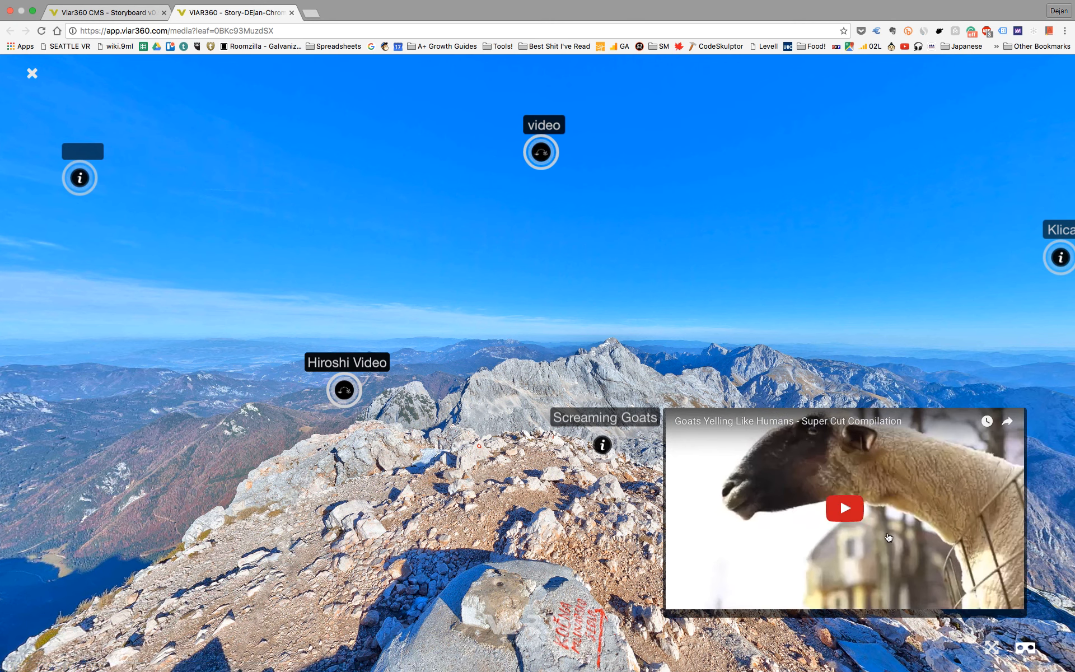
{"action": "left_click", "coordinate": [849, 511]}
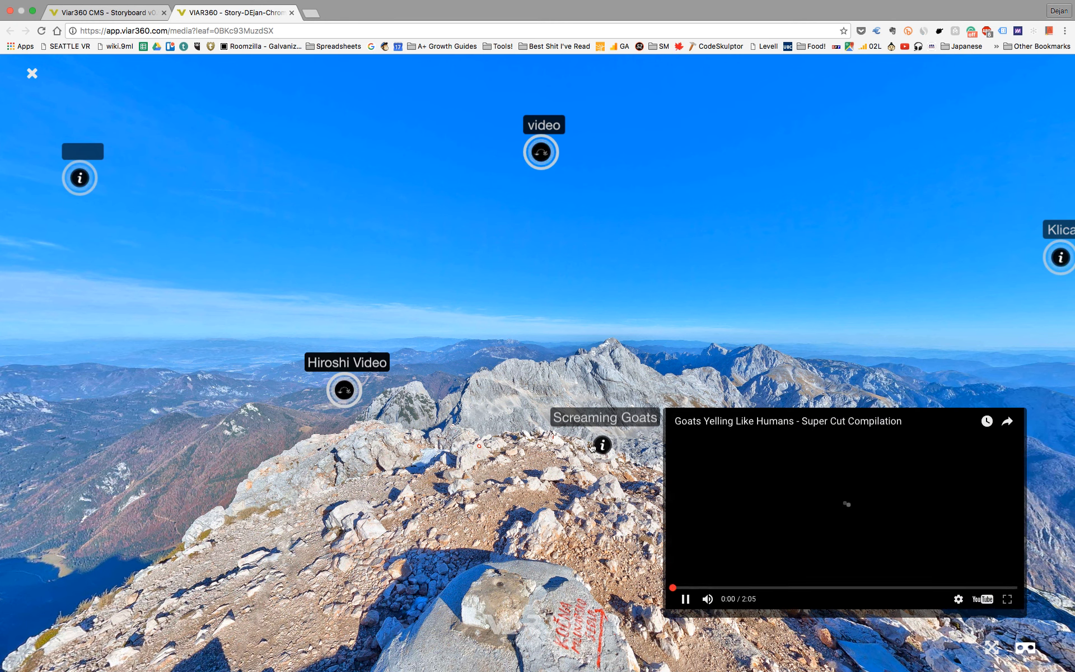
{"action": "left_click", "coordinate": [713, 587]}
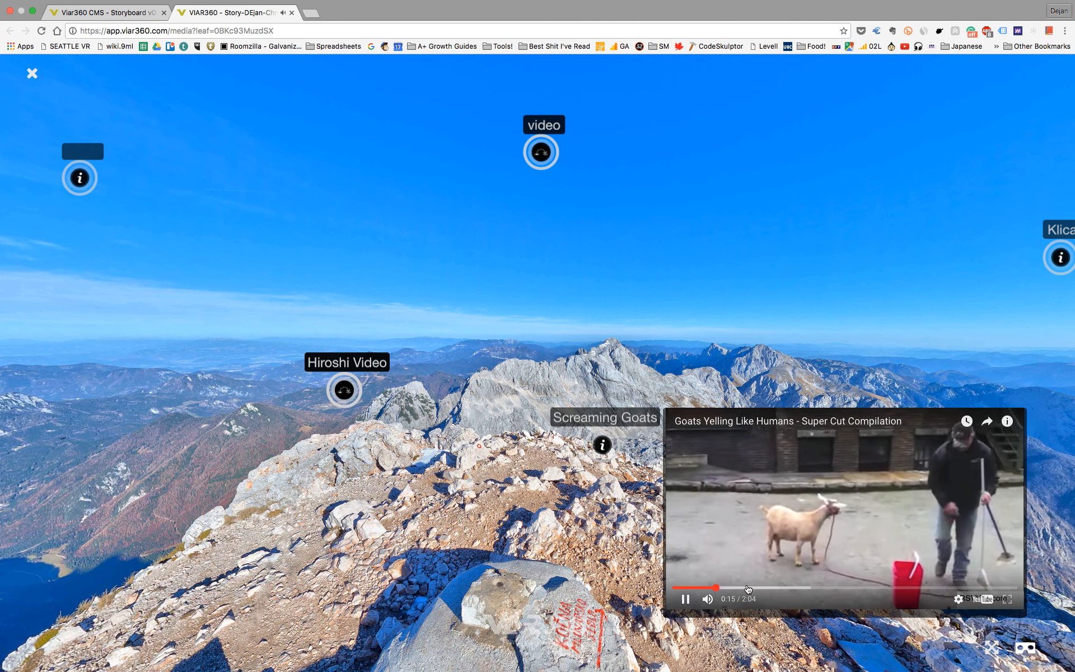
{"action": "left_click", "coordinate": [678, 565]}
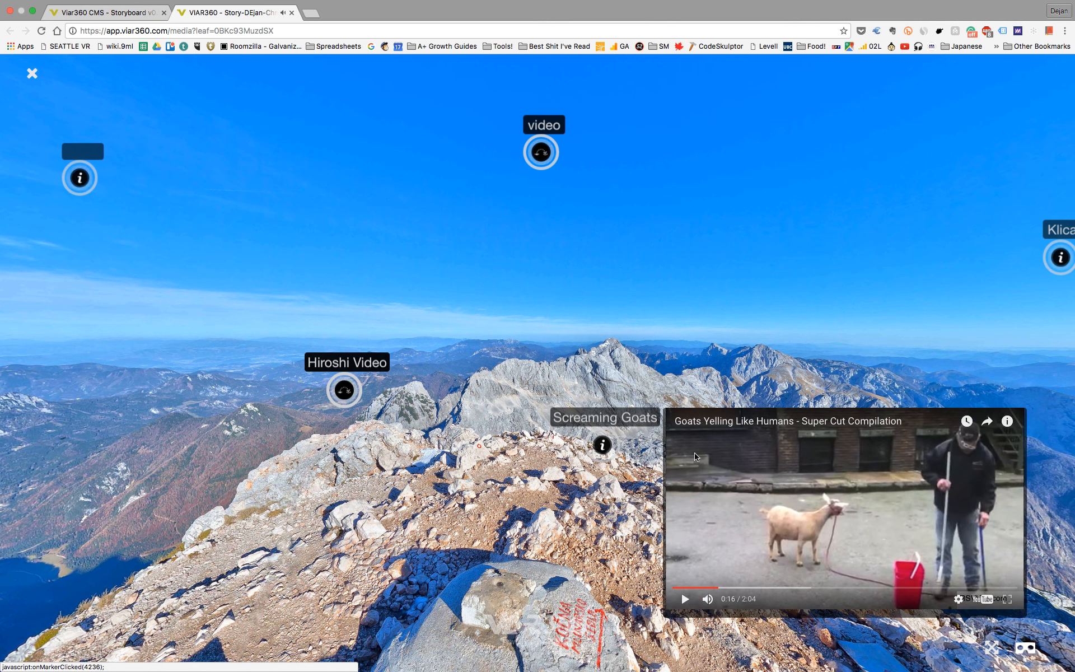
{"action": "left_click", "coordinate": [621, 448]}
Step: Follow the "video" hotspot, look around the linked scene as far as its "back Home" hotspot, and close the preview
{"action": "left_click_drag", "start_coordinate": [420, 302], "coordinate": [566, 364]}
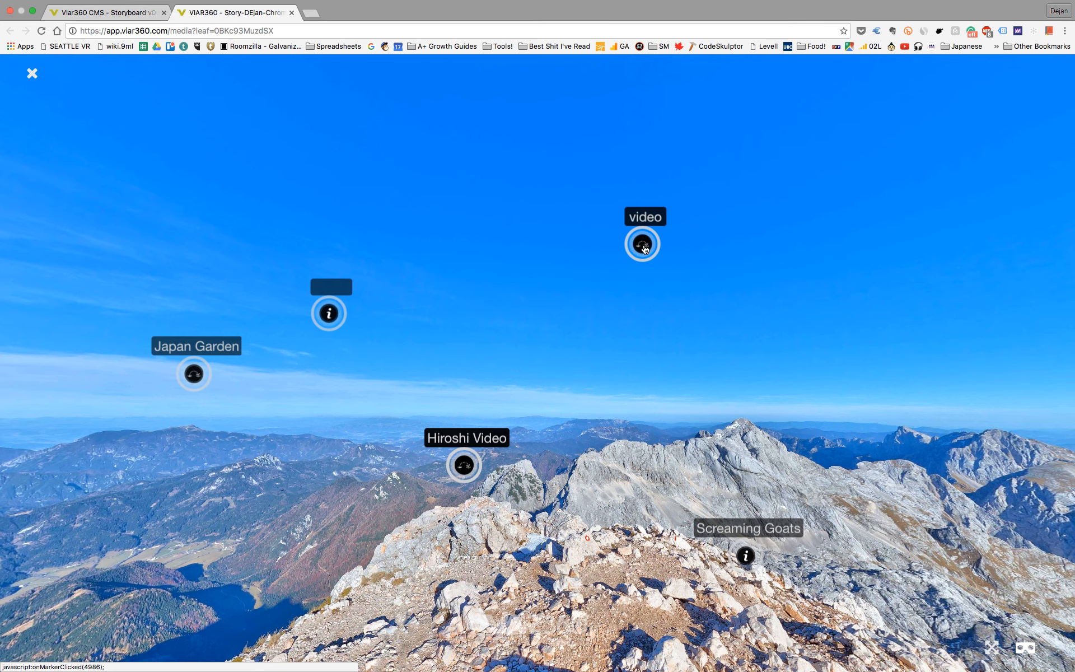
{"action": "left_click", "coordinate": [644, 246]}
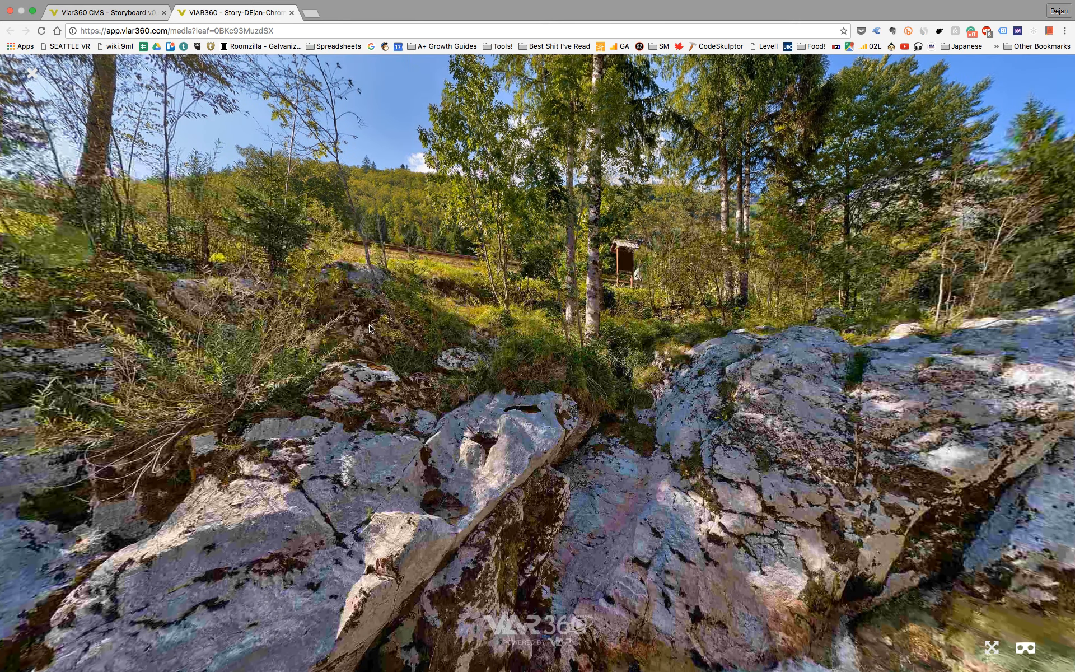
{"action": "left_click_drag", "start_coordinate": [632, 291], "coordinate": [475, 312]}
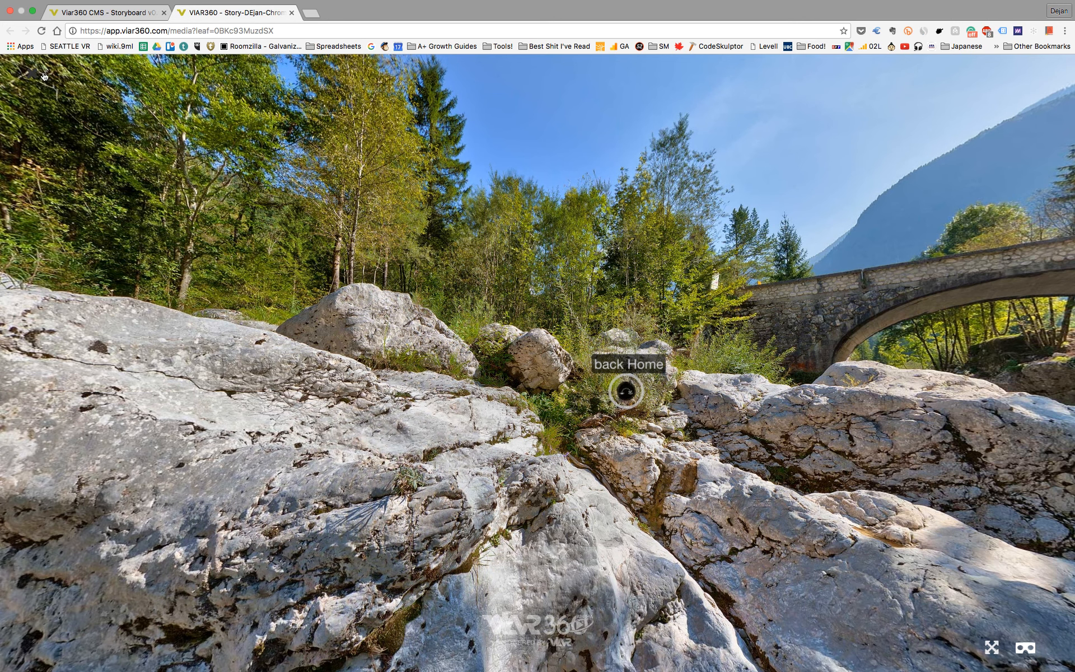
{"action": "left_click", "coordinate": [33, 74]}
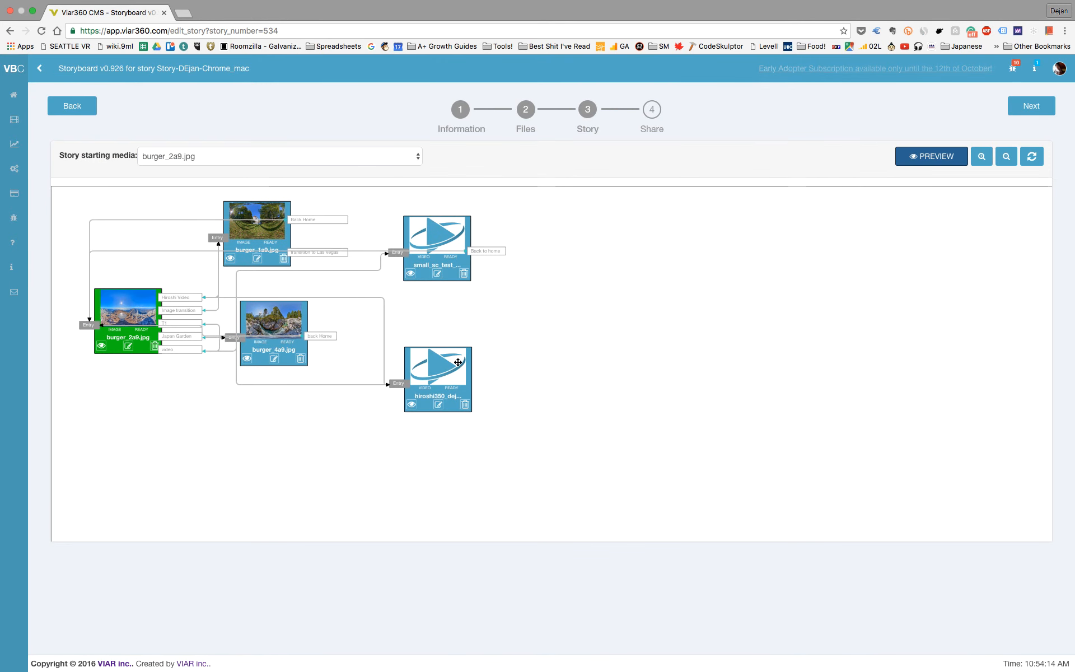
Step: Rearrange the hiroshi350, burger_2a9.jpg, burger_1a9.jpg and small_sc_test nodes on the storyboard to untangle their links
{"action": "left_click_drag", "start_coordinate": [451, 362], "coordinate": [502, 377]}
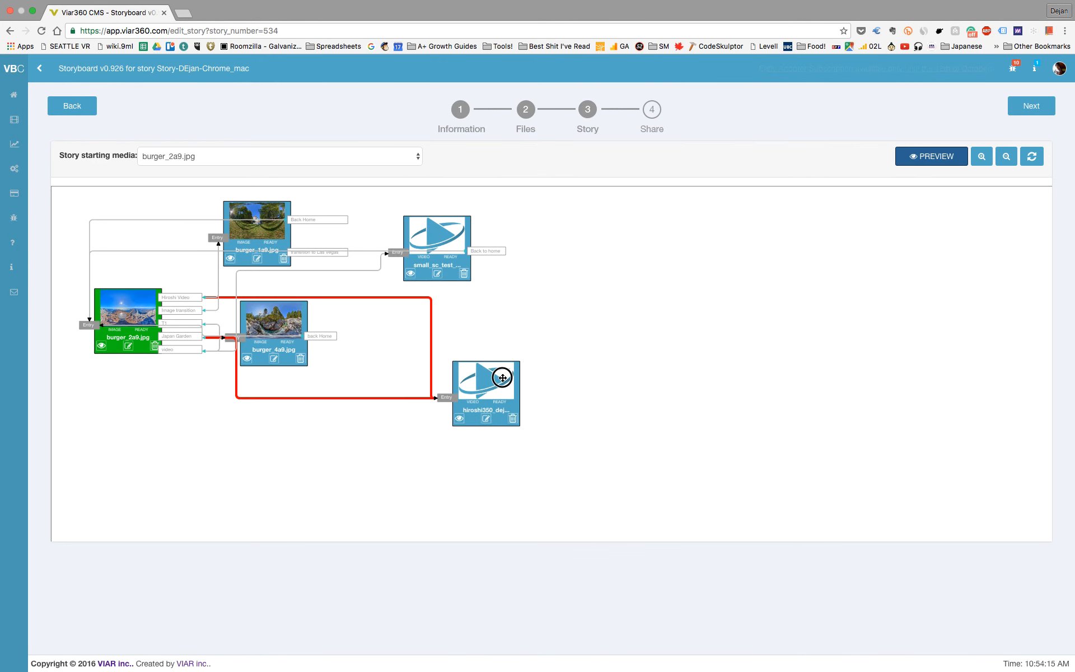
{"action": "left_click", "coordinate": [173, 352]}
{"action": "left_click_drag", "start_coordinate": [129, 342], "coordinate": [135, 409]}
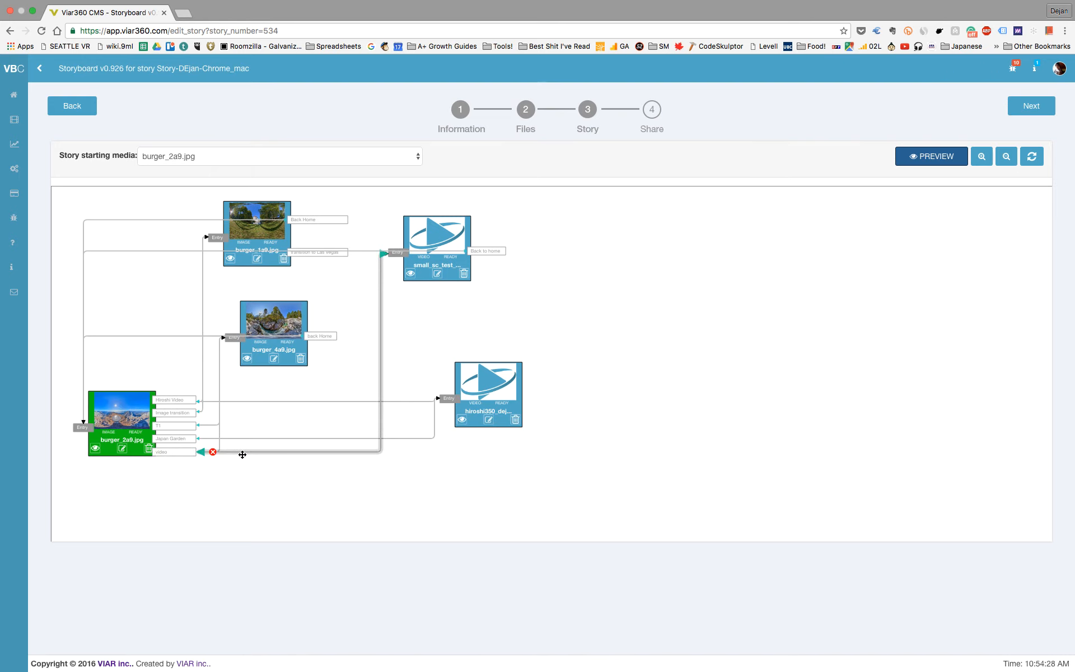
{"action": "left_click", "coordinate": [455, 236]}
{"action": "left_click", "coordinate": [257, 211]}
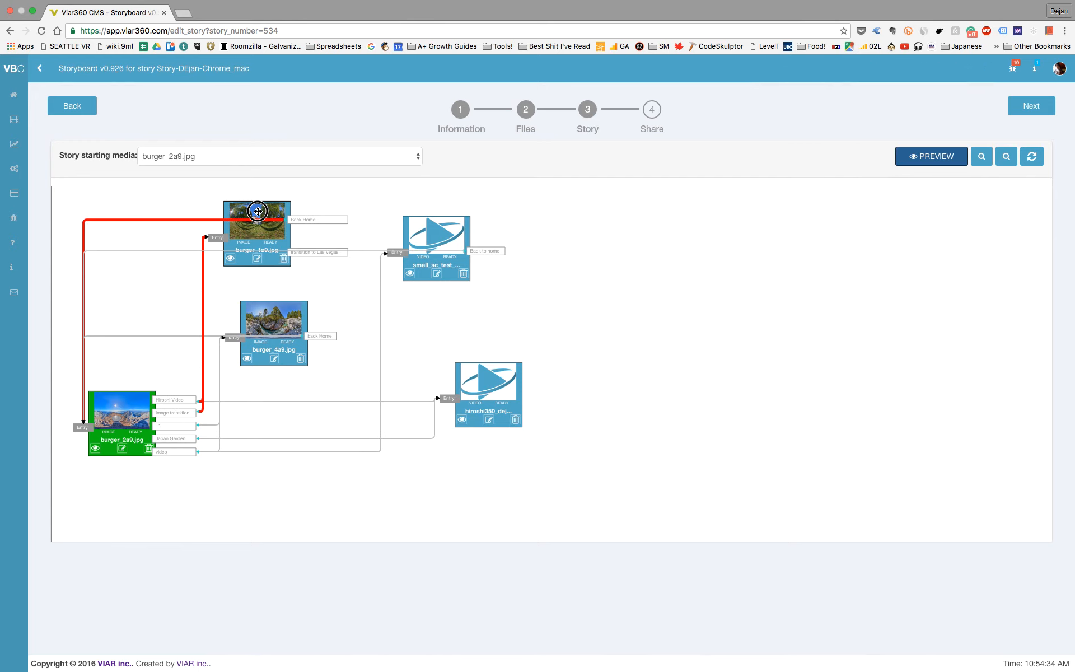
{"action": "left_click_drag", "start_coordinate": [258, 211], "coordinate": [260, 209]}
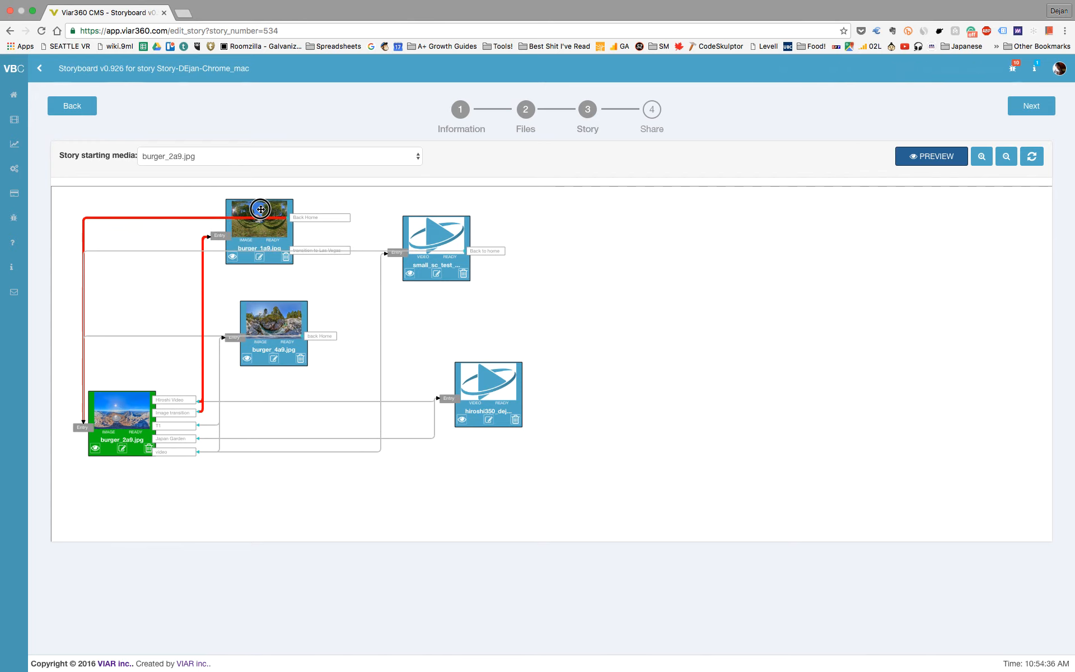
{"action": "left_click_drag", "start_coordinate": [458, 240], "coordinate": [429, 298]}
Step: Preview the small_sc_test video in panorama mode and follow its "Back to home" hotspot
{"action": "left_click", "coordinate": [378, 334]}
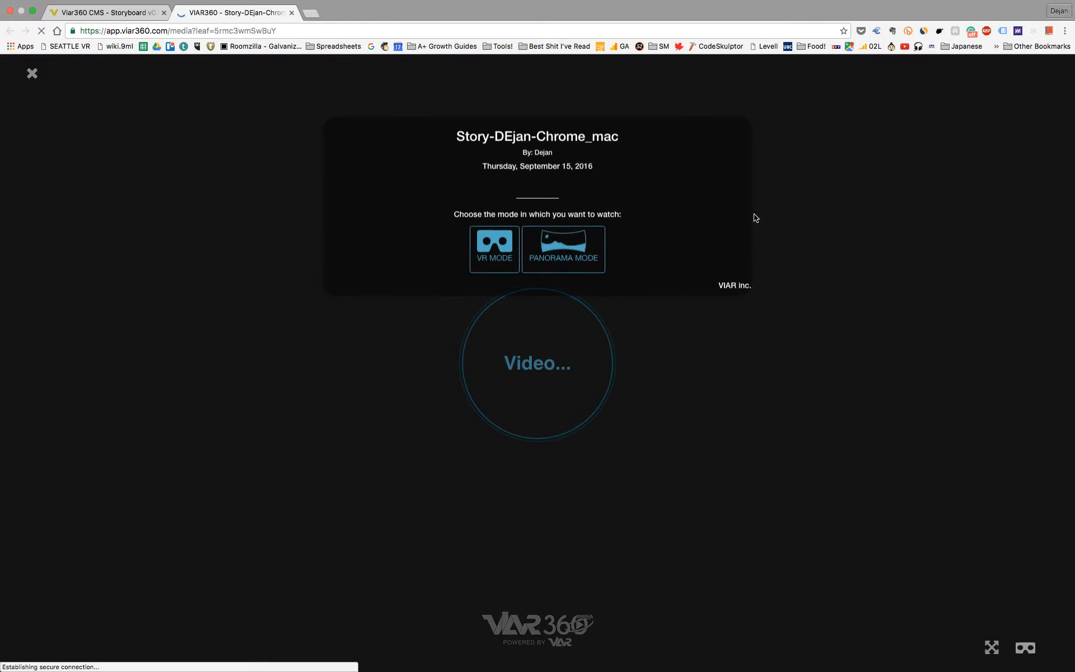
{"action": "left_click", "coordinate": [580, 250]}
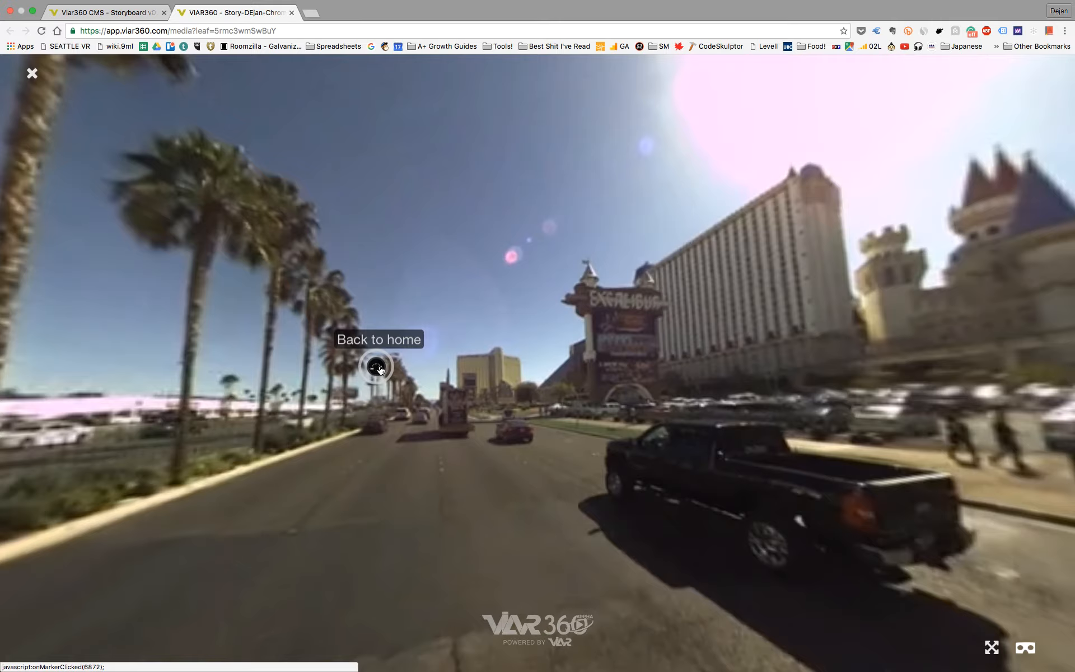
{"action": "left_click", "coordinate": [379, 368]}
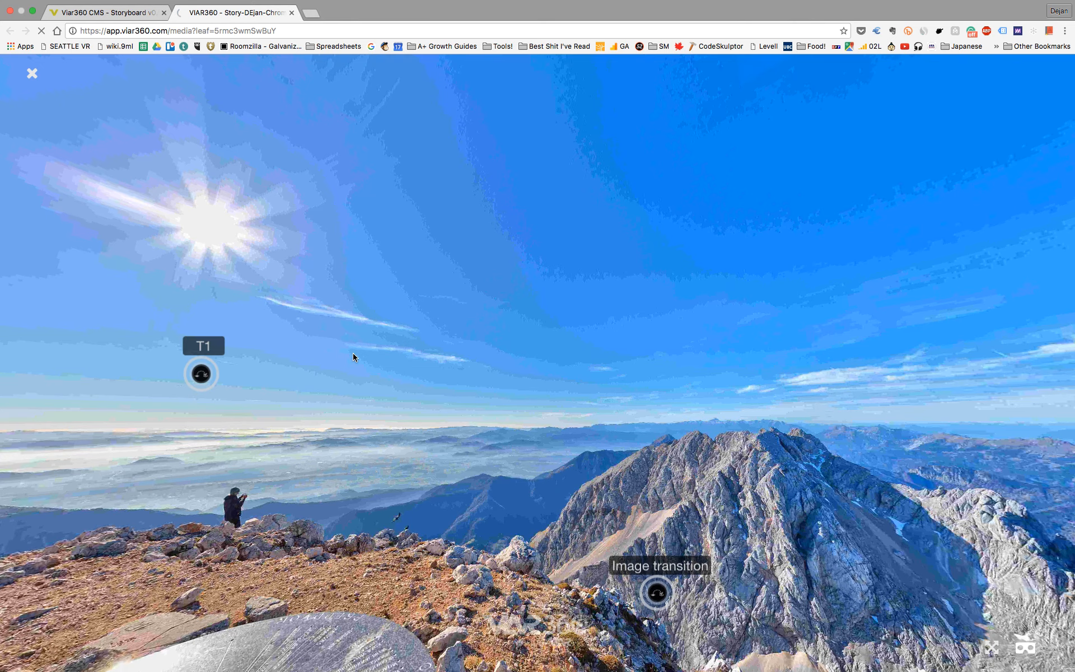
Step: Look around the mountain panorama, try to follow its "video" hotspot, and close the preview
{"action": "left_click_drag", "start_coordinate": [347, 352], "coordinate": [798, 337]}
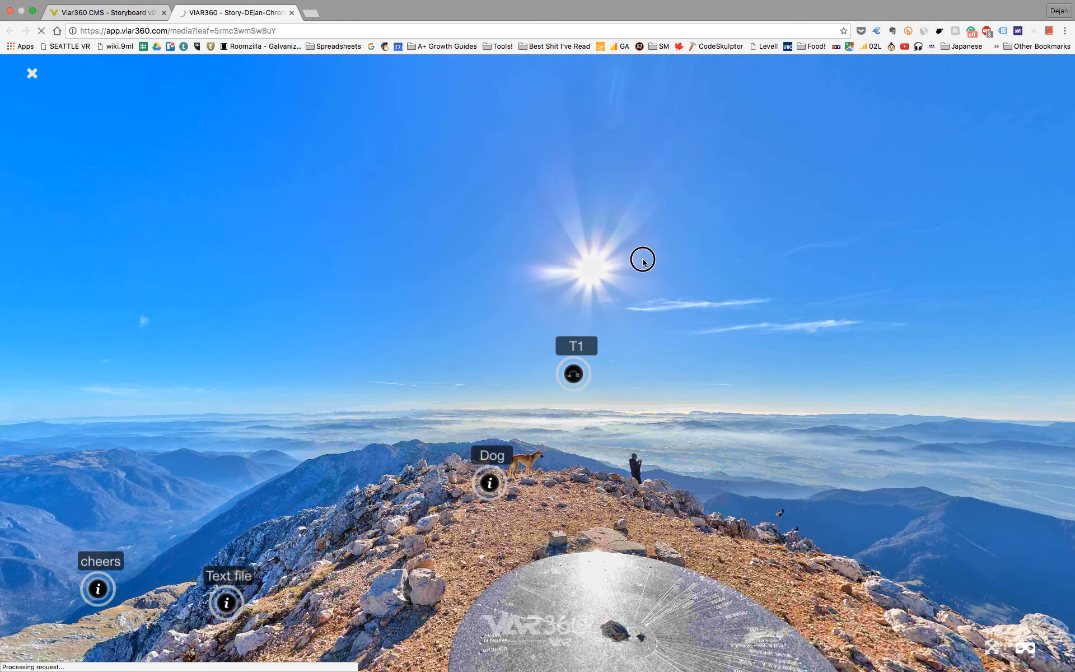
{"action": "left_click_drag", "start_coordinate": [643, 259], "coordinate": [664, 258]}
{"action": "left_click_drag", "start_coordinate": [263, 228], "coordinate": [676, 225]}
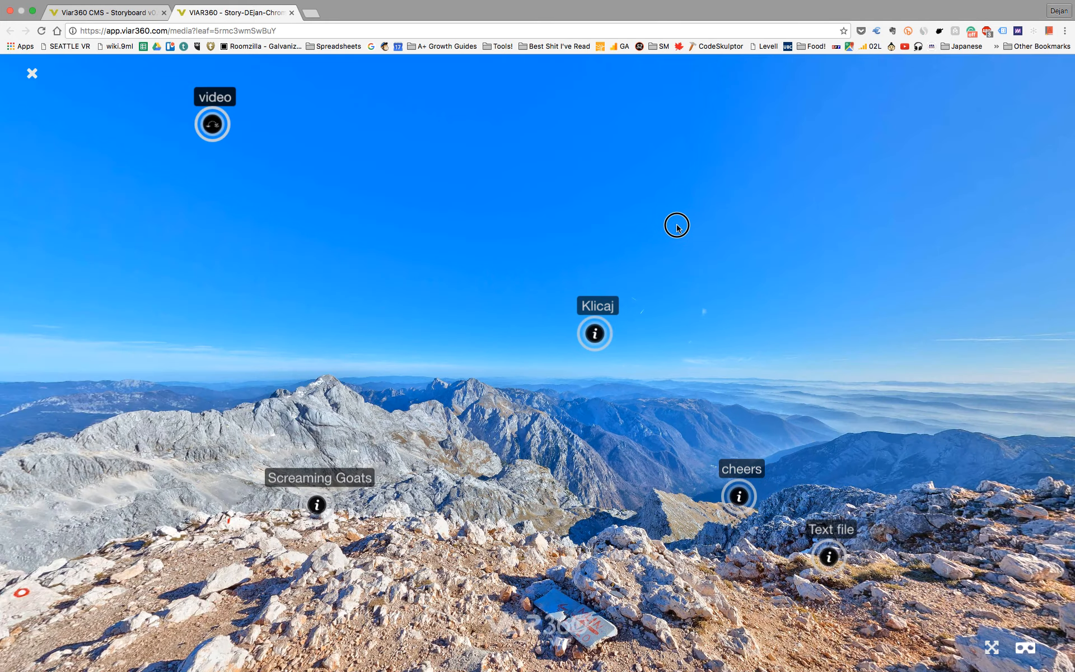
{"action": "left_click", "coordinate": [257, 141]}
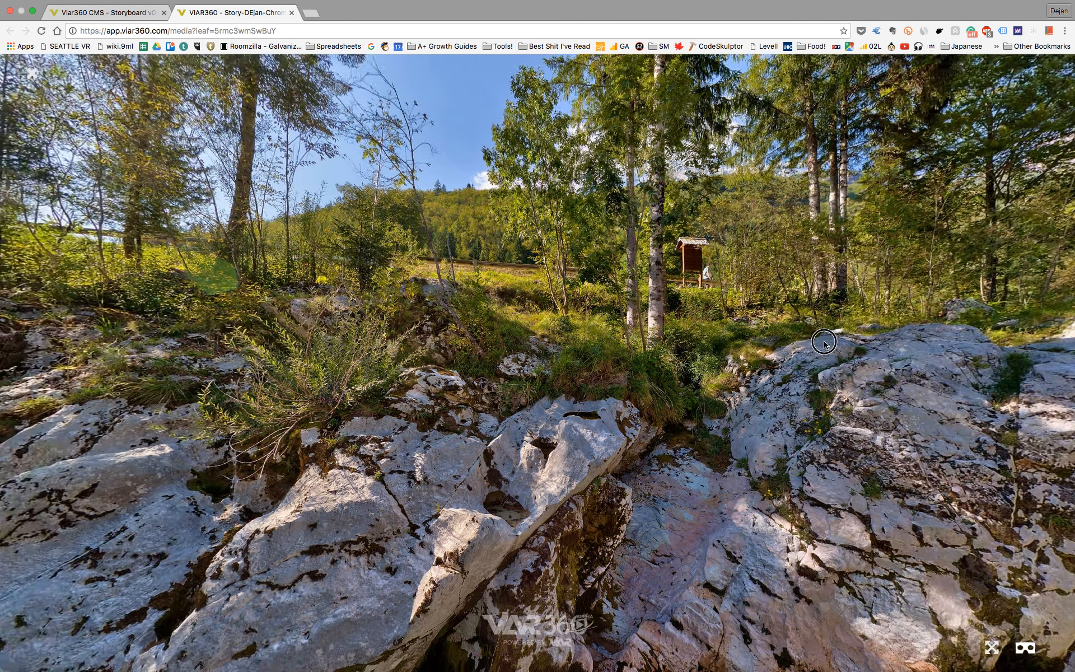
{"action": "left_click", "coordinate": [824, 342]}
{"action": "left_click", "coordinate": [36, 82]}
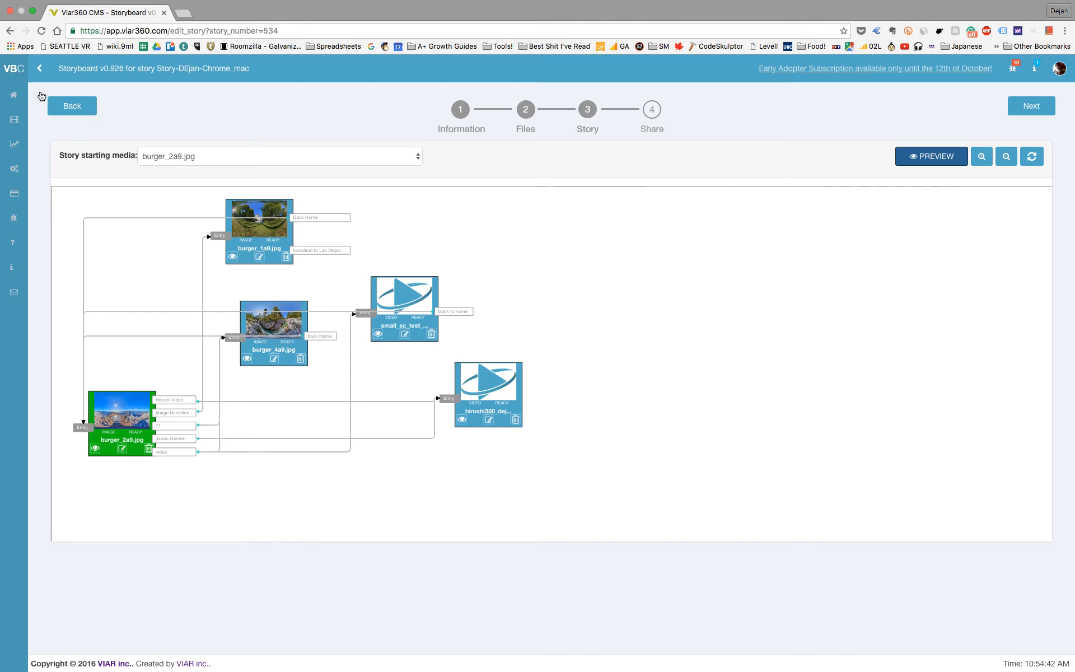
Step: Move the burger_1a9.jpg and small_sc_test nodes farther from burger_2a9.jpg, relink its "video" hotspot to small_sc_test and refresh the storyboard
{"action": "left_click_drag", "start_coordinate": [239, 221], "coordinate": [284, 229]}
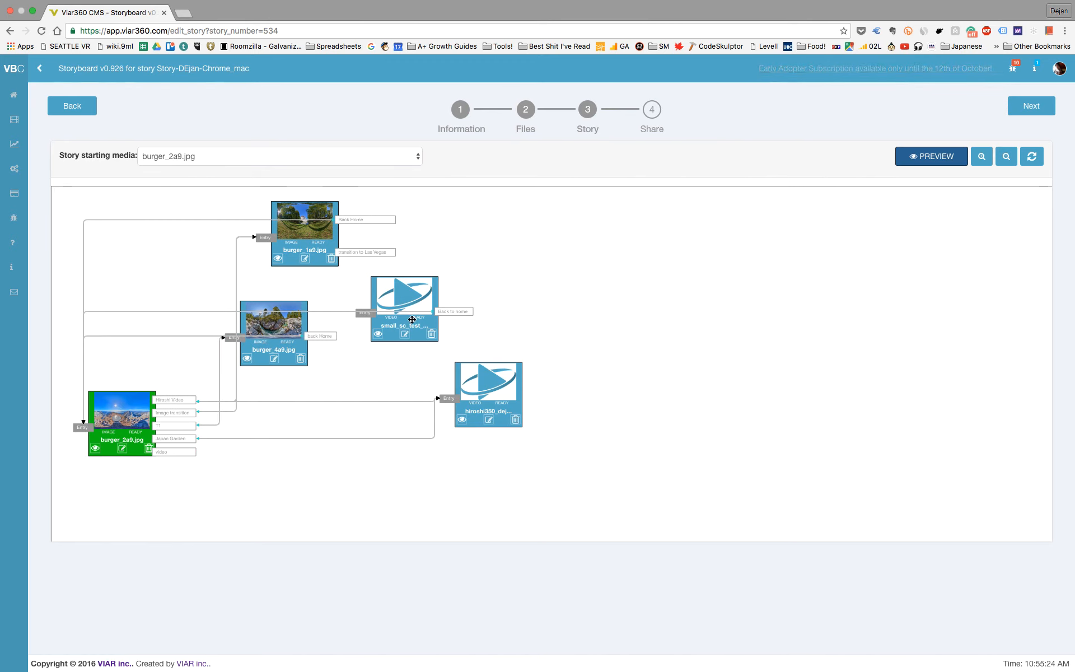
{"action": "left_click_drag", "start_coordinate": [406, 292], "coordinate": [443, 293]}
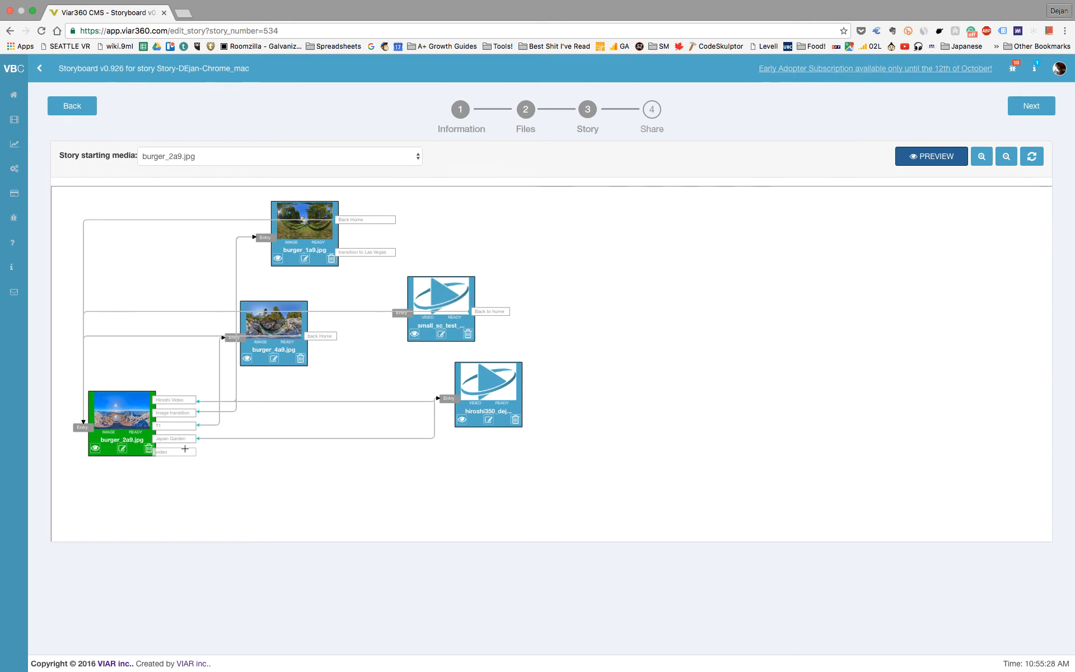
{"action": "left_click", "coordinate": [1039, 161]}
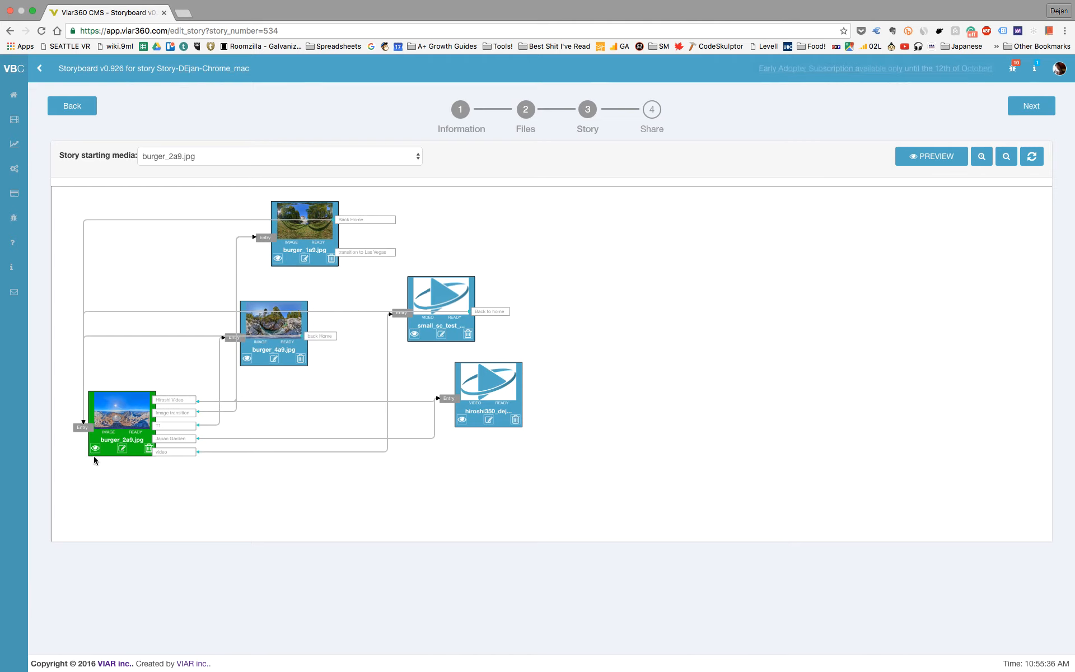
Step: Preview the whole story in panorama mode again, turn the mountain panorama to the "video" hotspot and follow it
{"action": "left_click", "coordinate": [928, 163]}
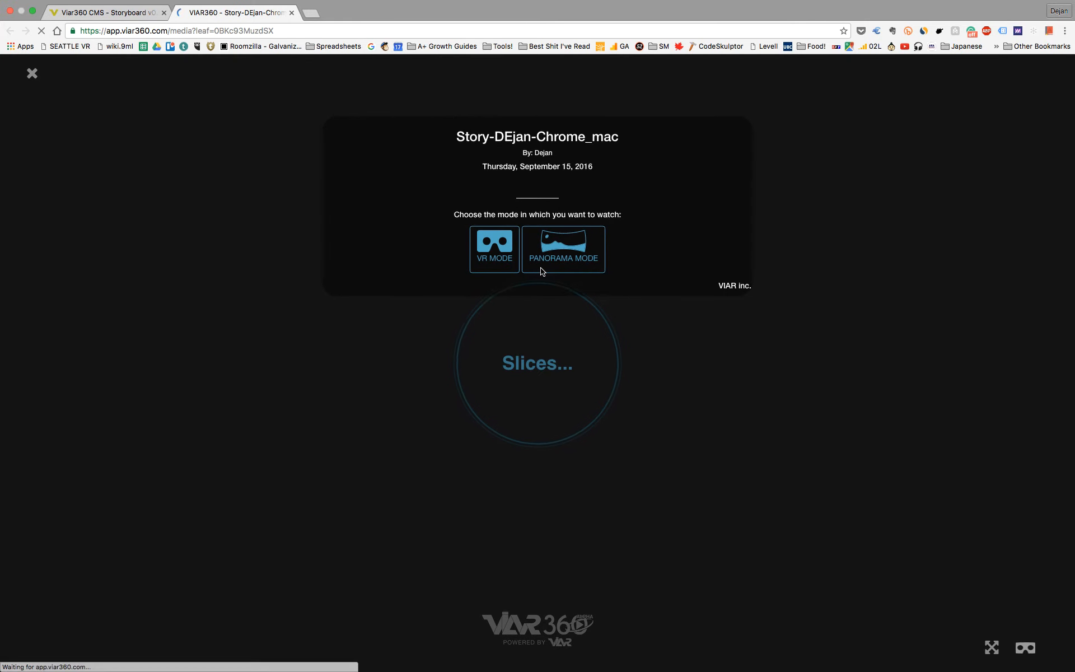
{"action": "left_click", "coordinate": [567, 253]}
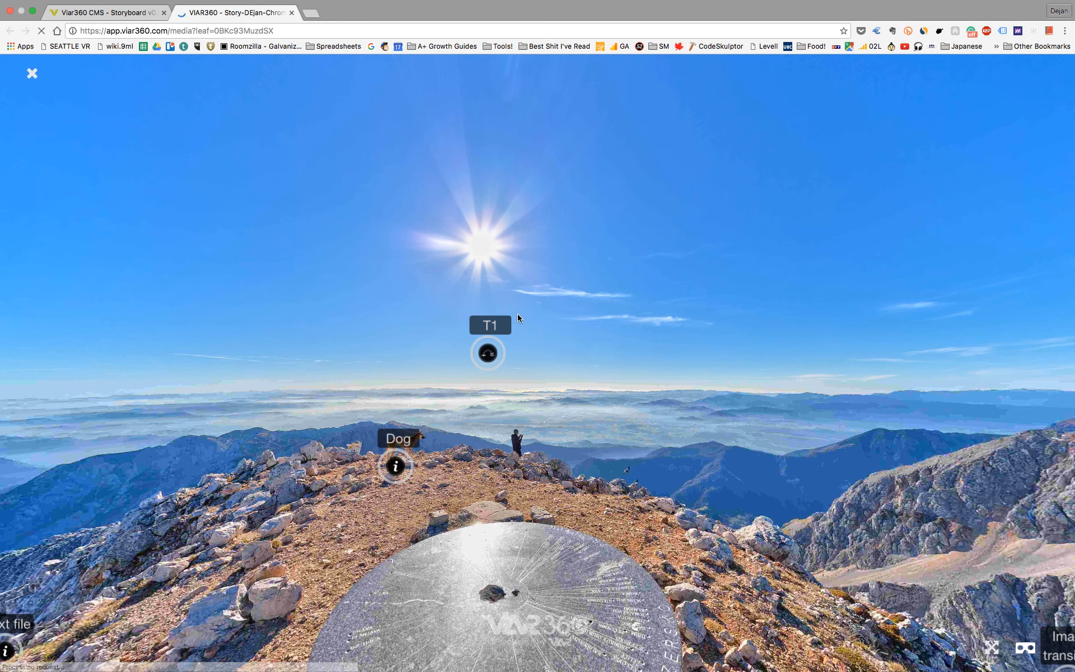
{"action": "left_click_drag", "start_coordinate": [457, 322], "coordinate": [744, 338]}
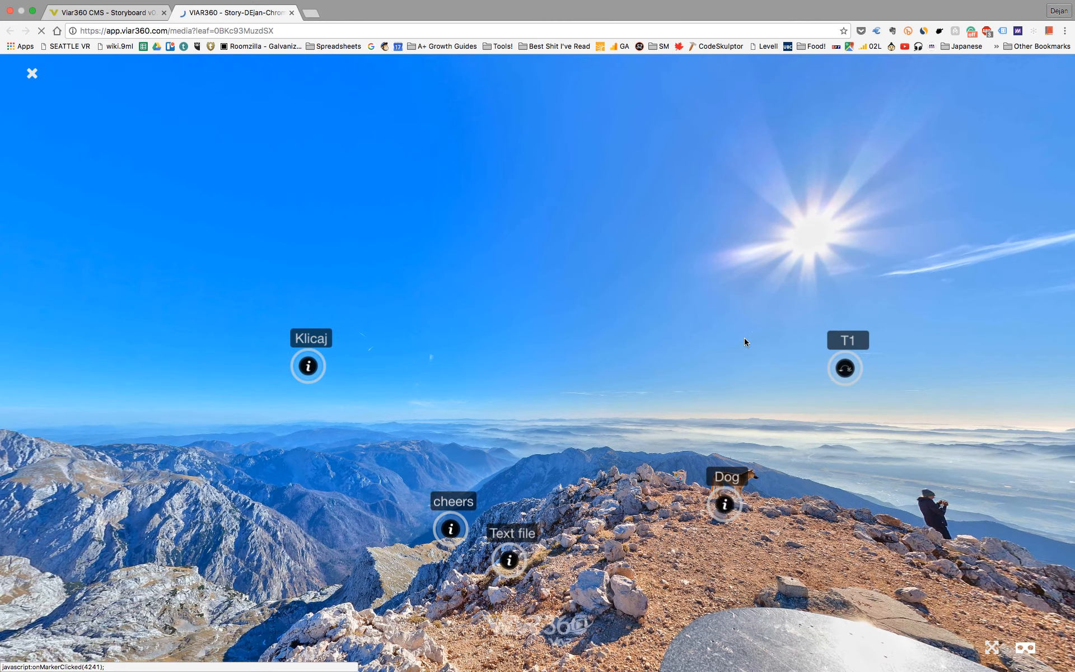
{"action": "left_click_drag", "start_coordinate": [216, 260], "coordinate": [407, 307]}
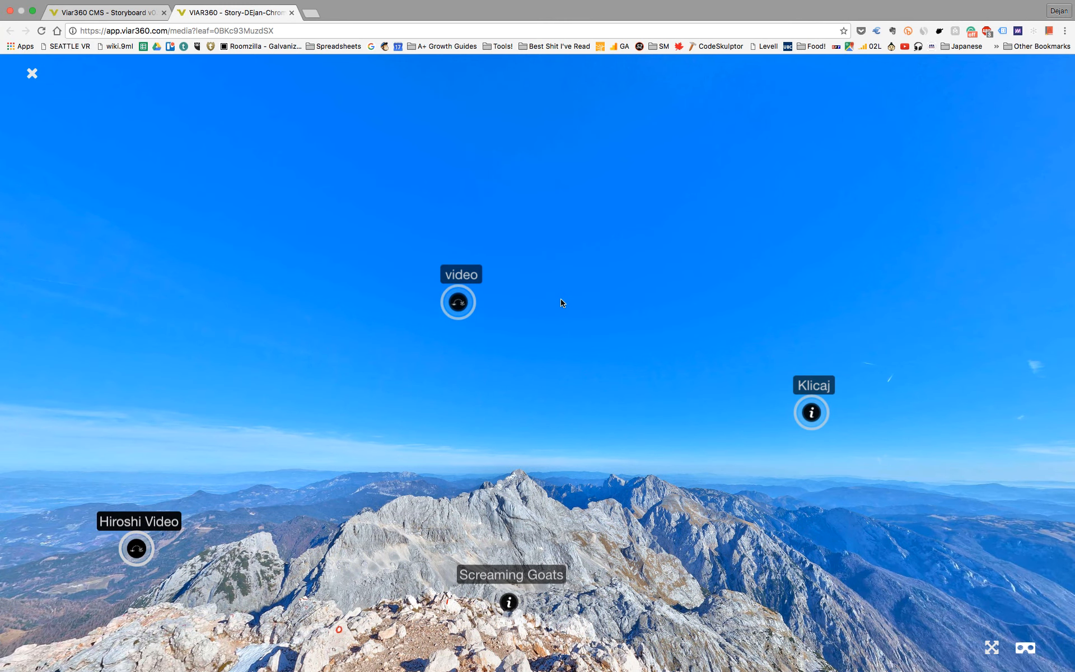
{"action": "left_click", "coordinate": [461, 310]}
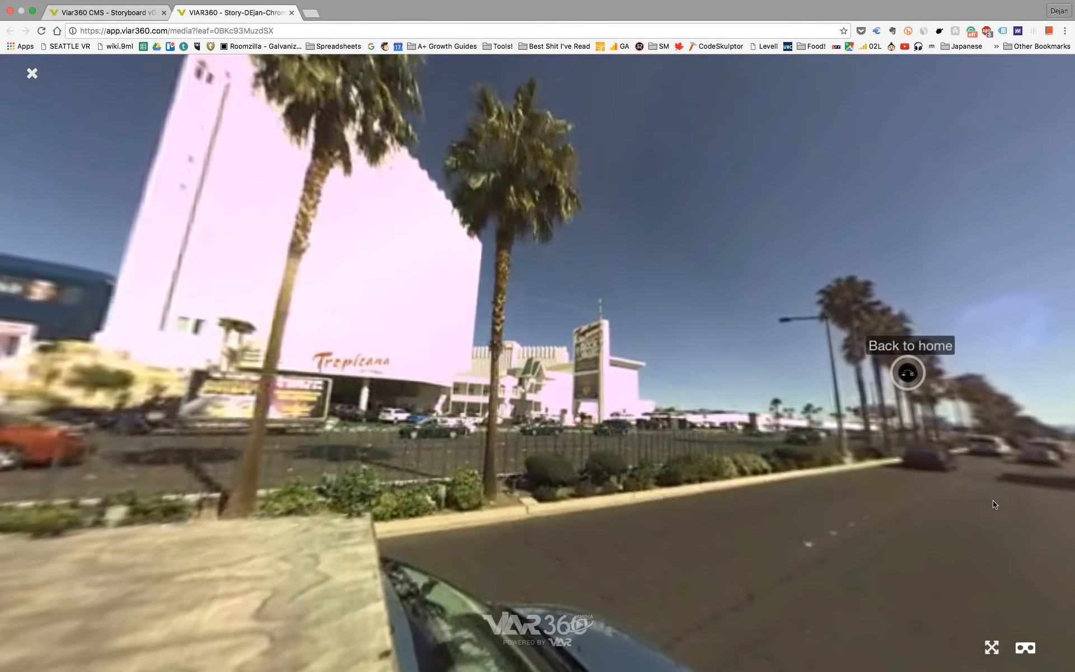
Step: Look around the street video to find its "Back to home" hotspot and close the preview
{"action": "left_click_drag", "start_coordinate": [672, 475], "coordinate": [404, 460]}
{"action": "left_click_drag", "start_coordinate": [600, 402], "coordinate": [557, 482]}
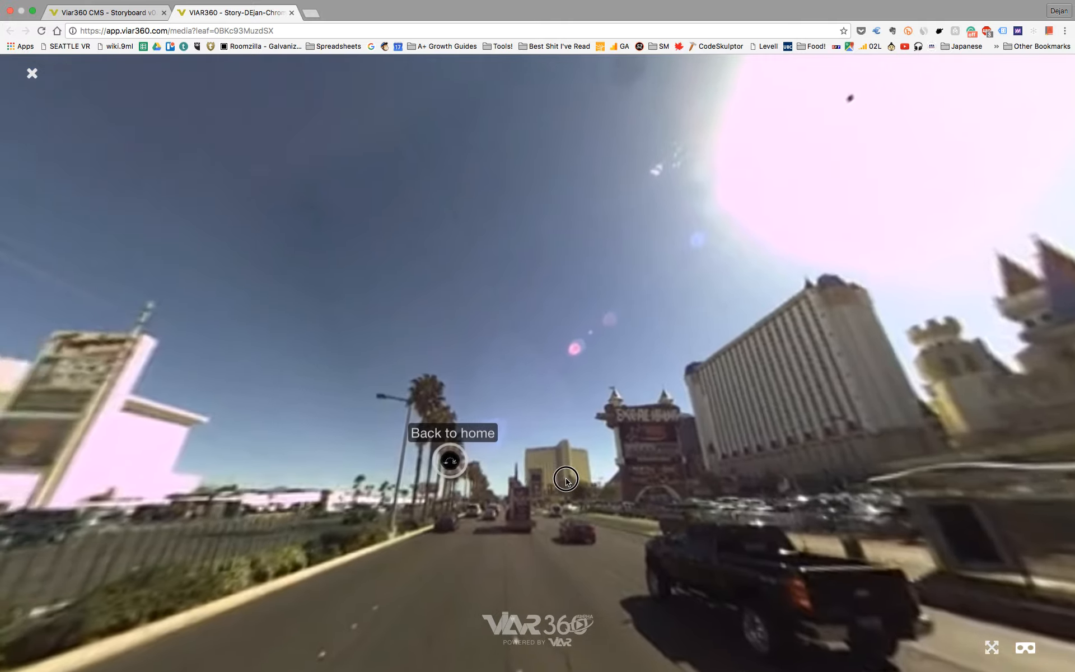
{"action": "key", "text": "super+w"}
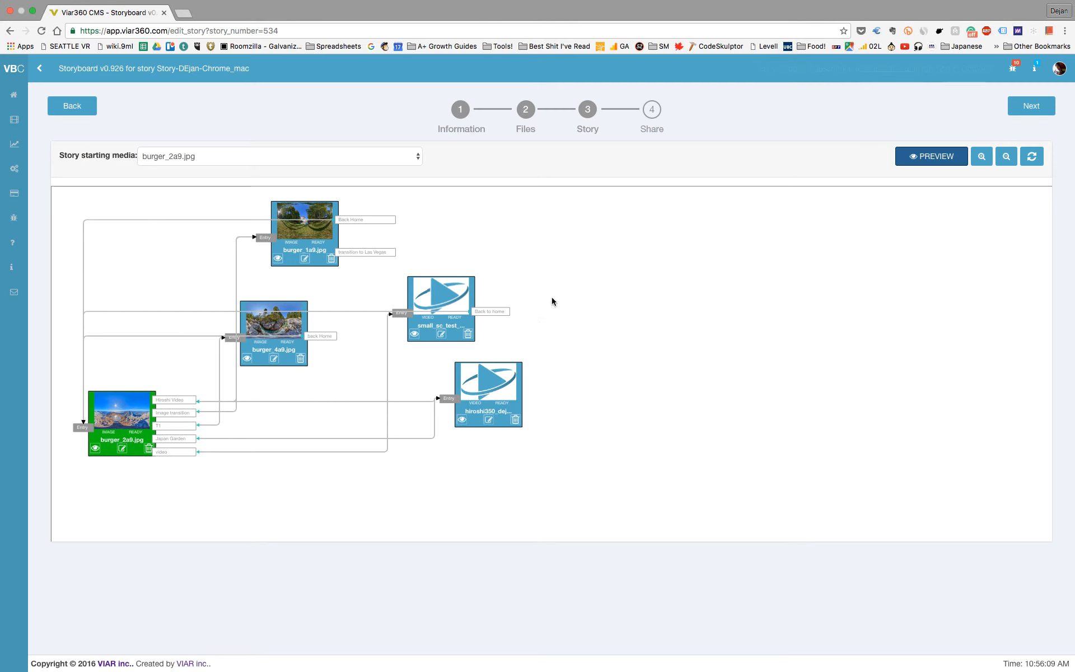
Step: Visit the story's sharing options, go on to the analytics page and review its views, visitors, platform, browser and referrer charts
{"action": "left_click", "coordinate": [652, 110]}
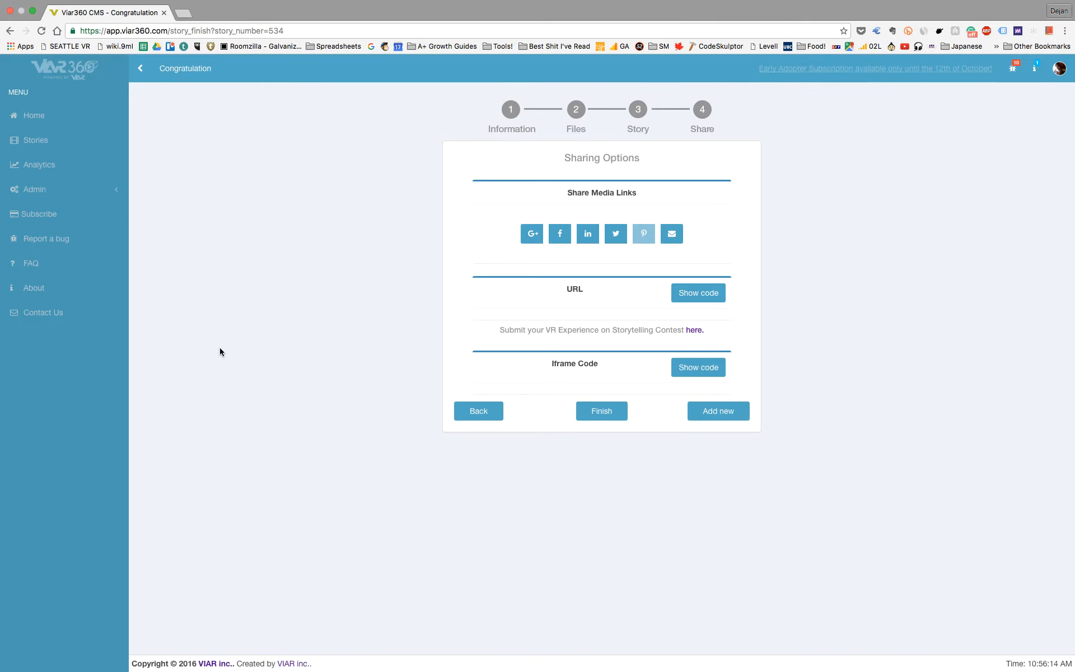
{"action": "left_click", "coordinate": [39, 164]}
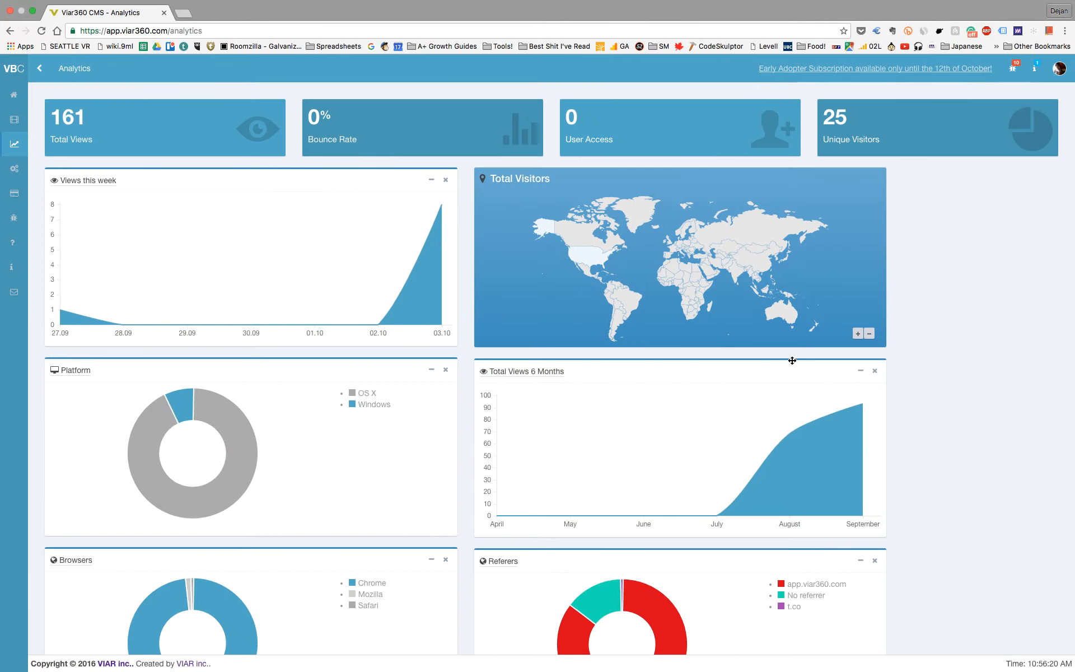
{"action": "scroll", "coordinate": [922, 340], "scroll_direction": "down", "scroll_amount": 3}
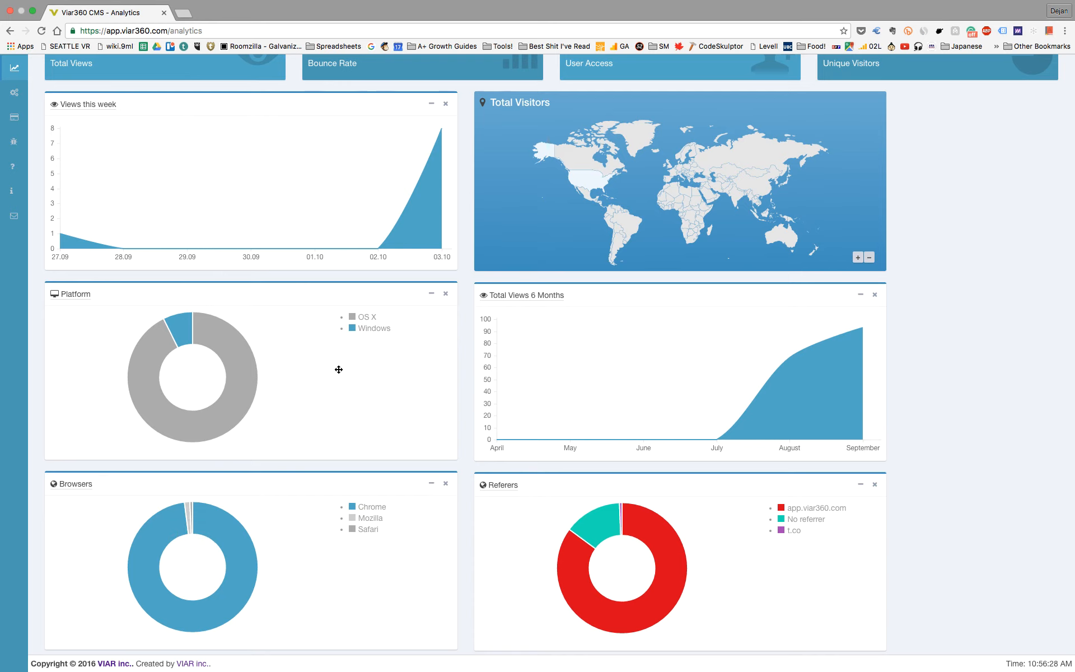
{"action": "scroll", "coordinate": [1022, 401], "scroll_direction": "down", "scroll_amount": 1}
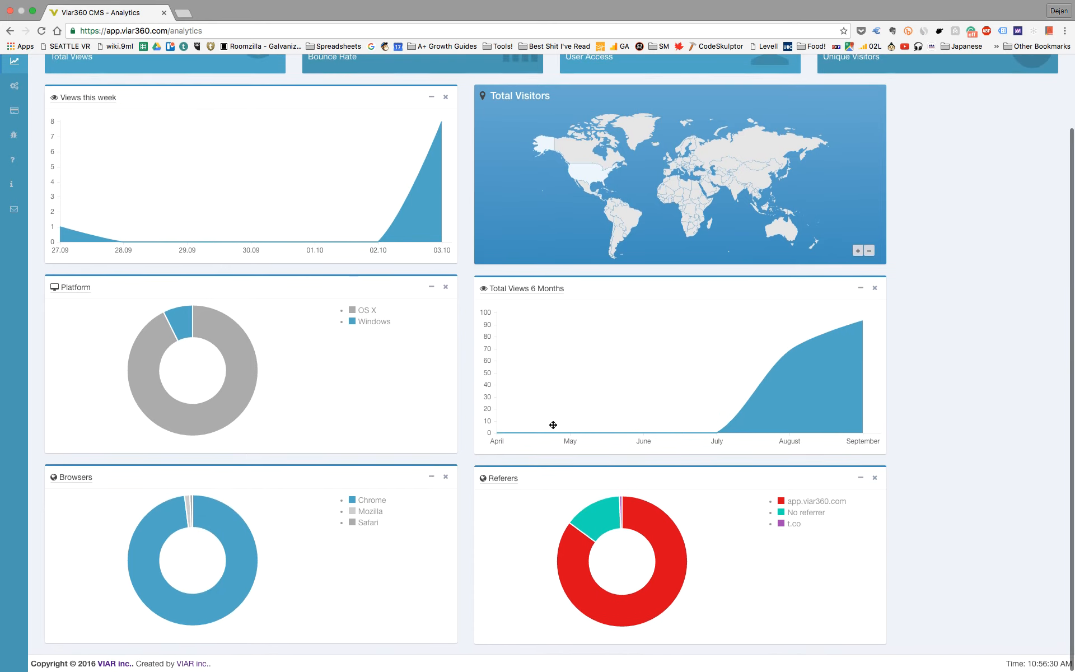
{"action": "scroll", "coordinate": [151, 355], "scroll_direction": "up", "scroll_amount": 5}
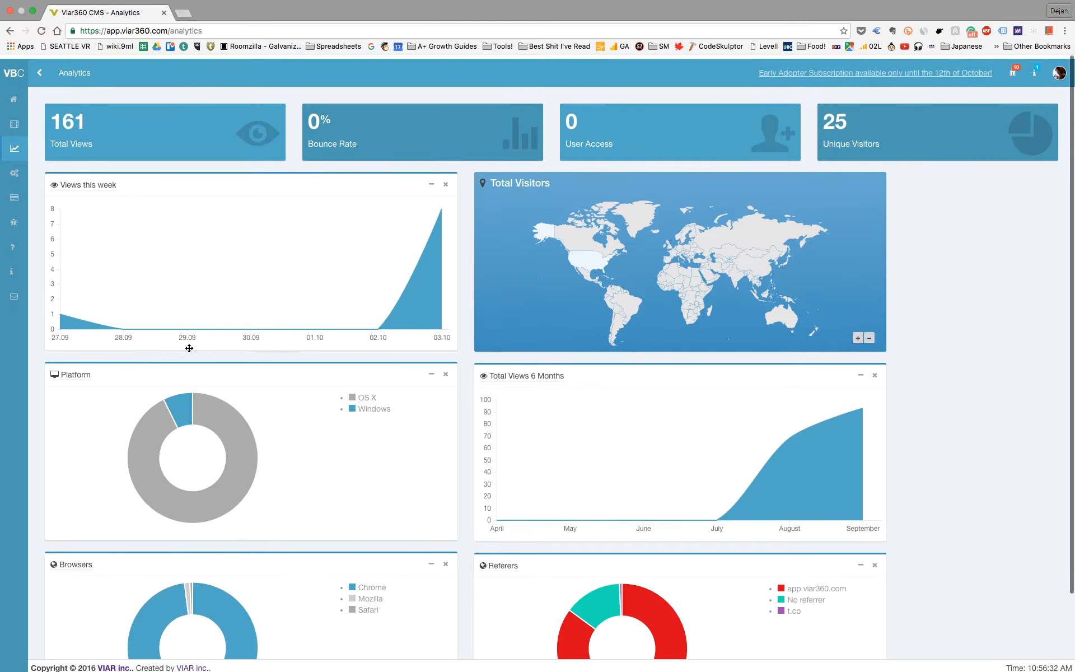